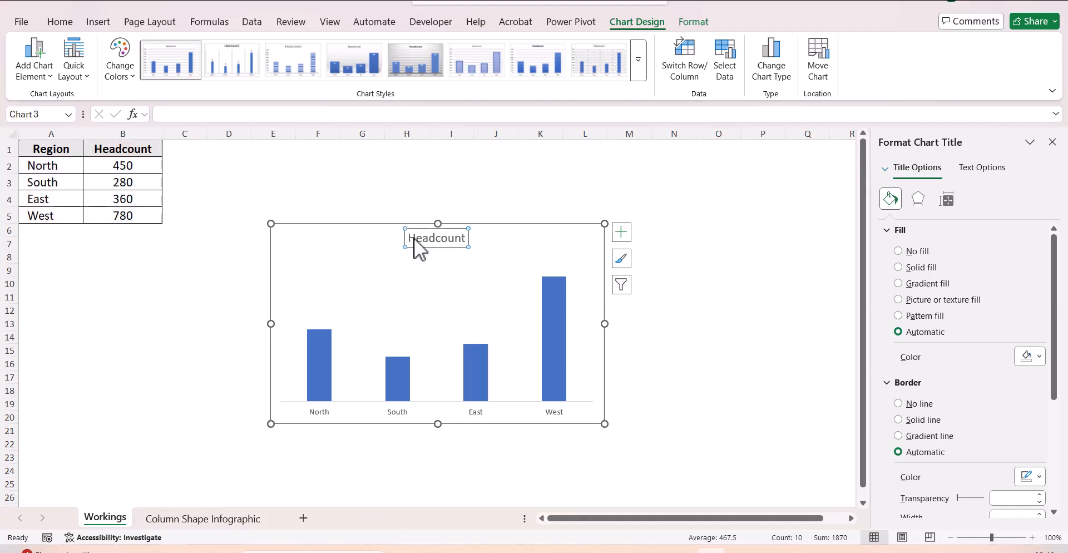
Delete the chart title and move the chart up and closer to the data table.
drag(405, 223, 370, 160)
click(368, 309)
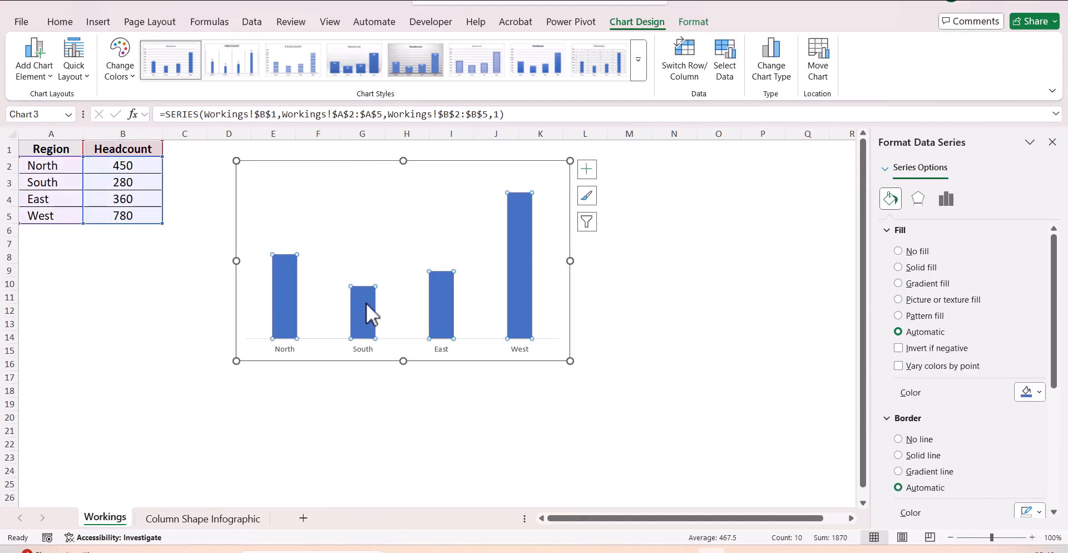
Format the chart's region axis labels as black, bold, 10 pt text.
click(64, 25)
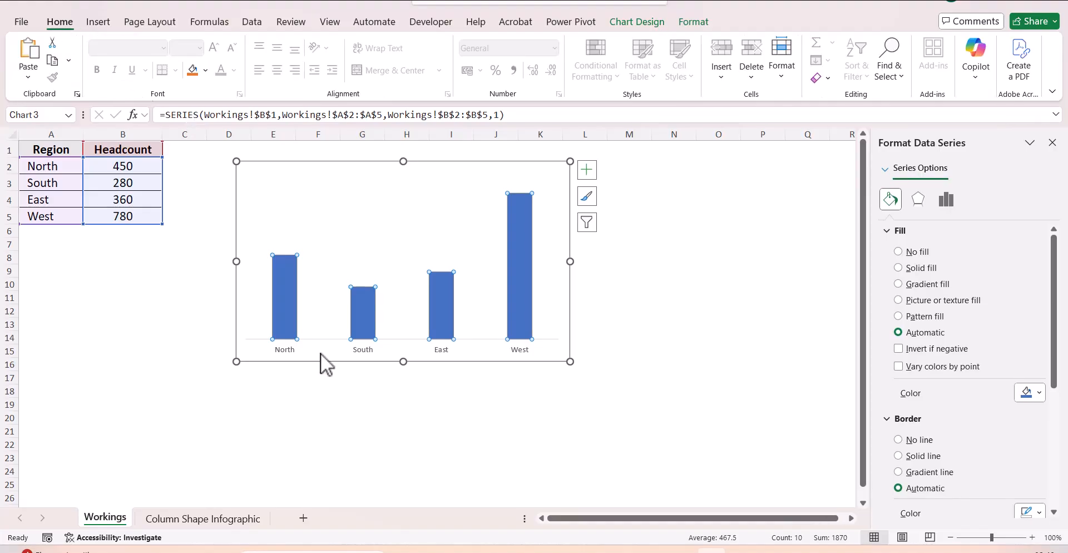
click(274, 349)
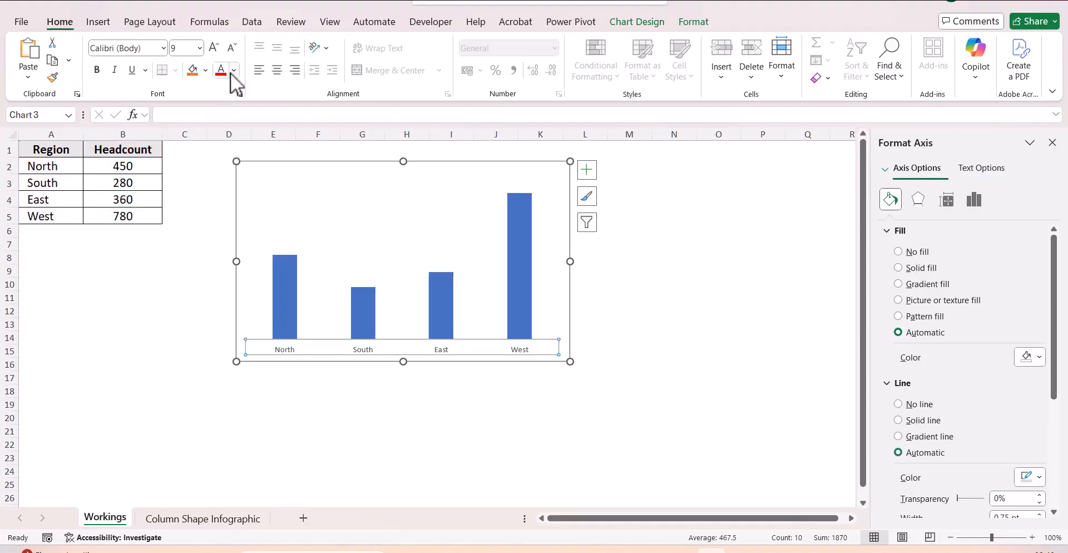
click(234, 70)
click(229, 117)
click(214, 47)
click(215, 48)
click(98, 72)
click(608, 350)
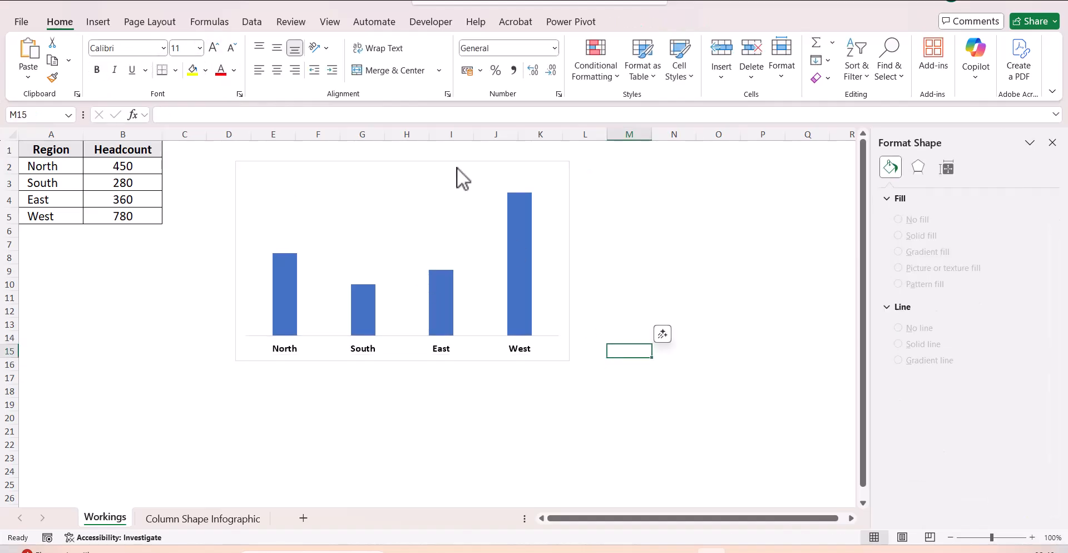
Move the column chart closer to the data table and place a duplicate of it directly to its right.
click(456, 168)
drag(448, 162, 389, 168)
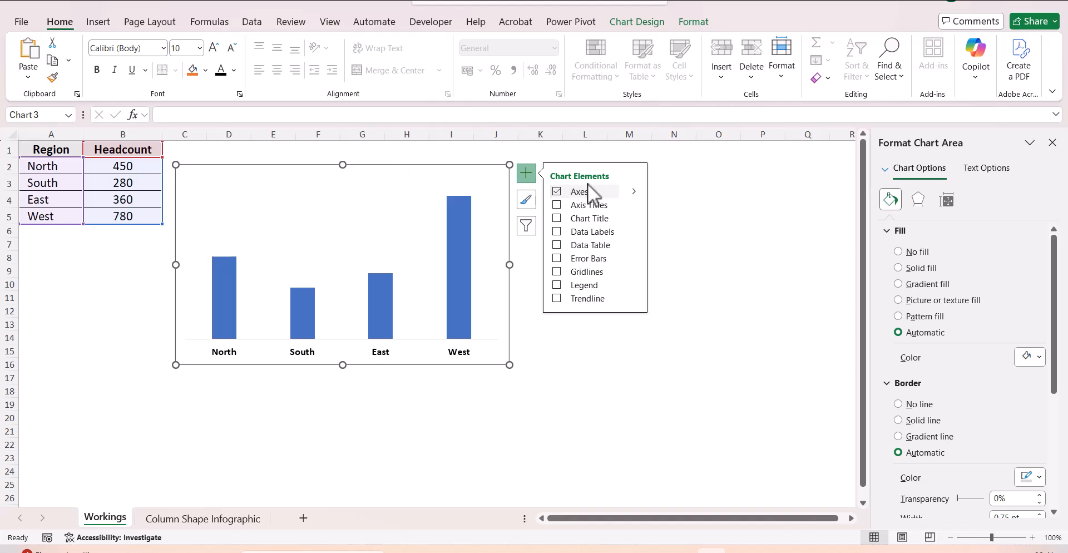
click(658, 158)
key(ctrl+v)
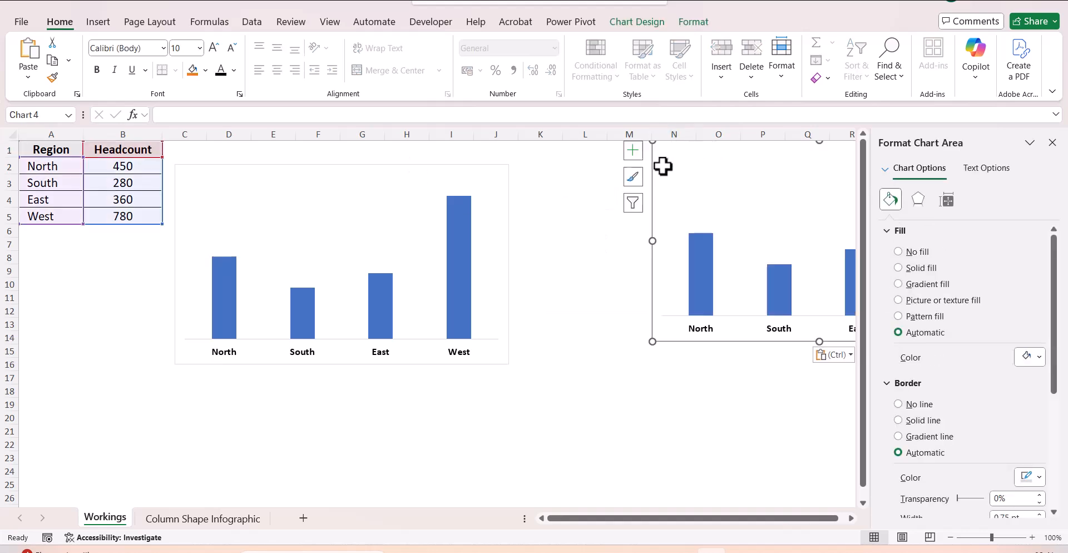
drag(653, 191, 515, 215)
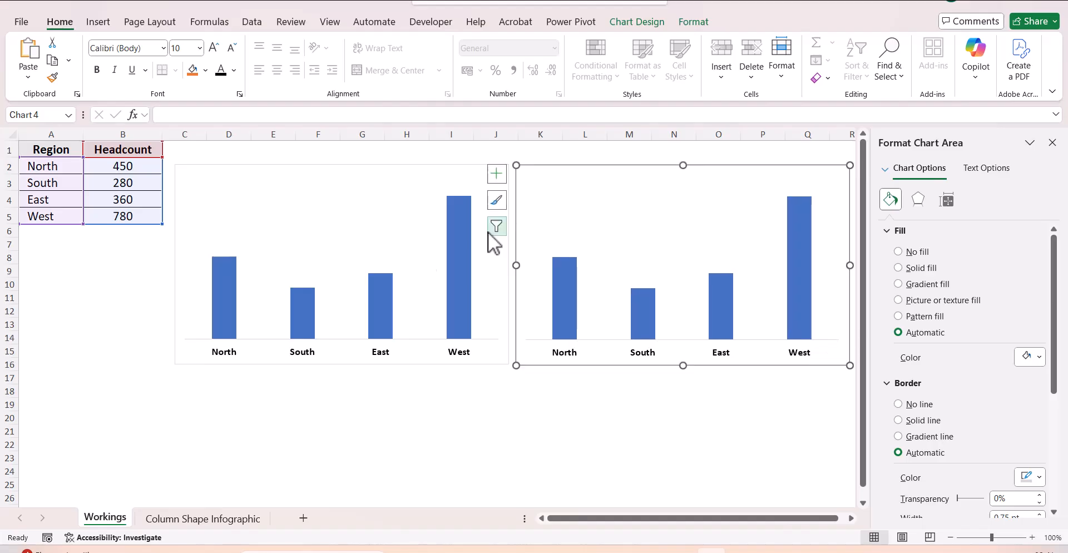
Draw a Flowchart: Terminator shape about 1.55 cm wide and 0.57 cm high below the data table.
click(110, 303)
click(98, 25)
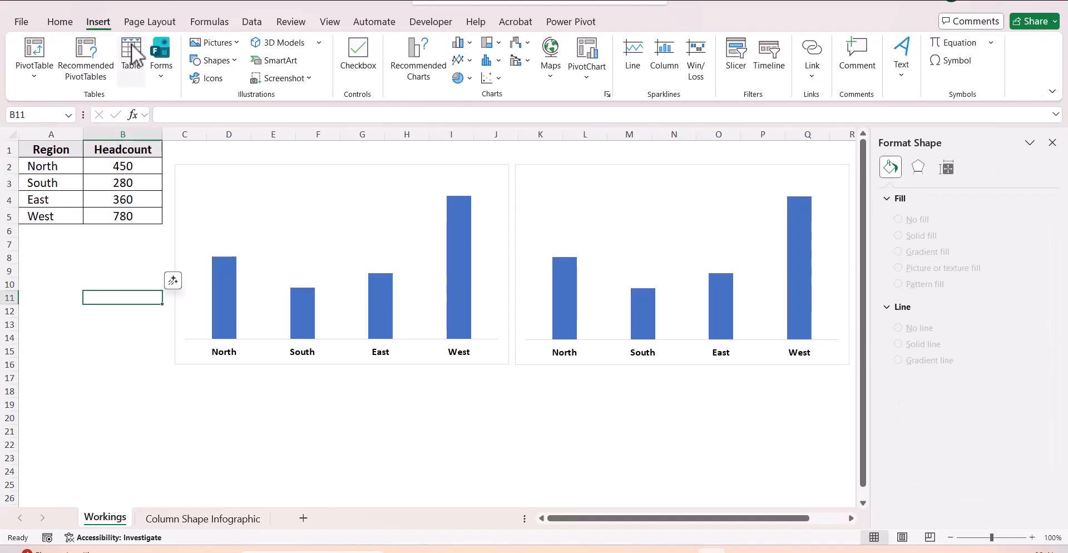
click(233, 64)
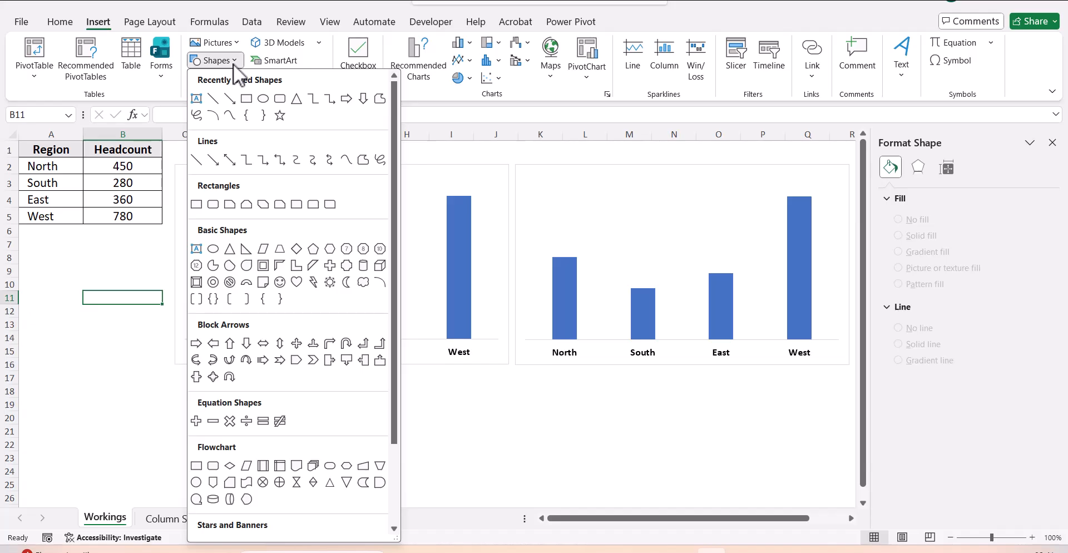
click(330, 466)
drag(40, 274, 81, 290)
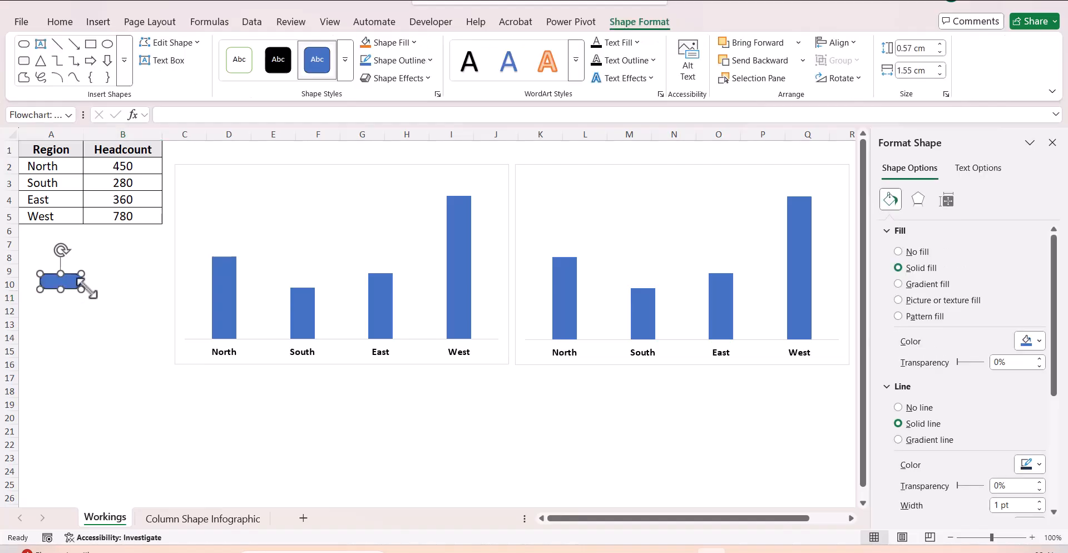
Give the terminator shape a purple fill and a black outline.
click(403, 44)
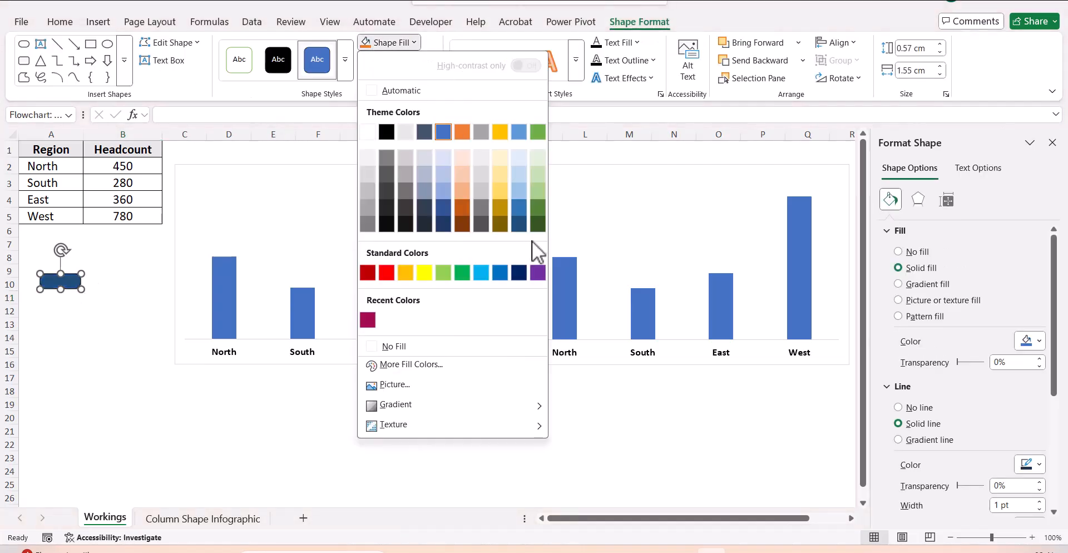
click(538, 272)
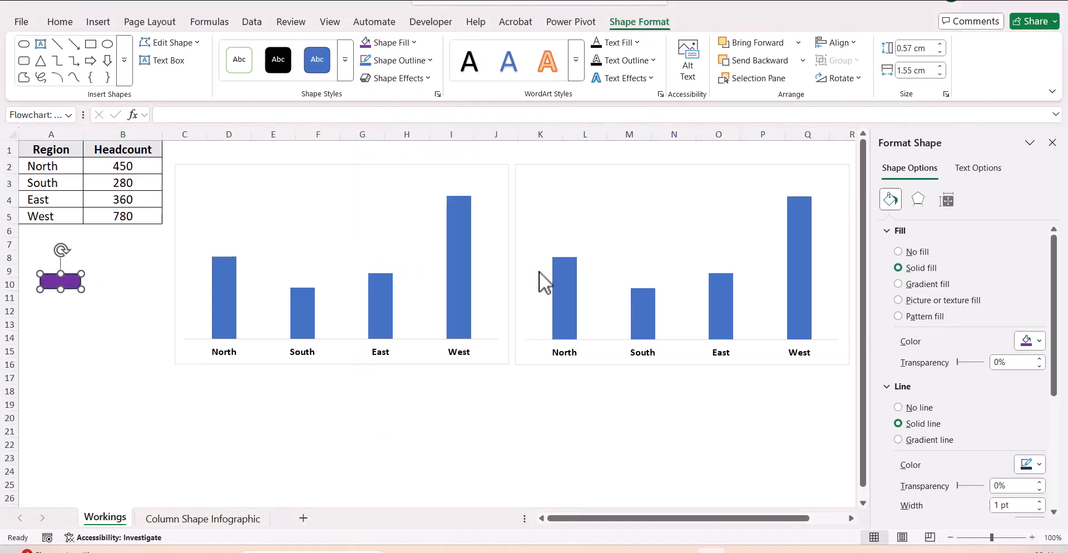
click(424, 63)
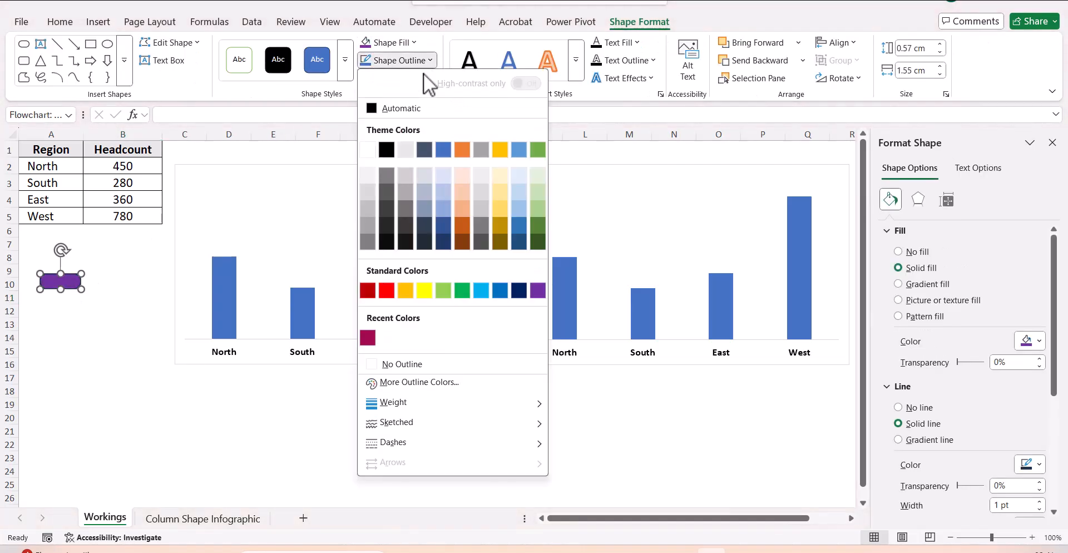
click(388, 149)
click(119, 290)
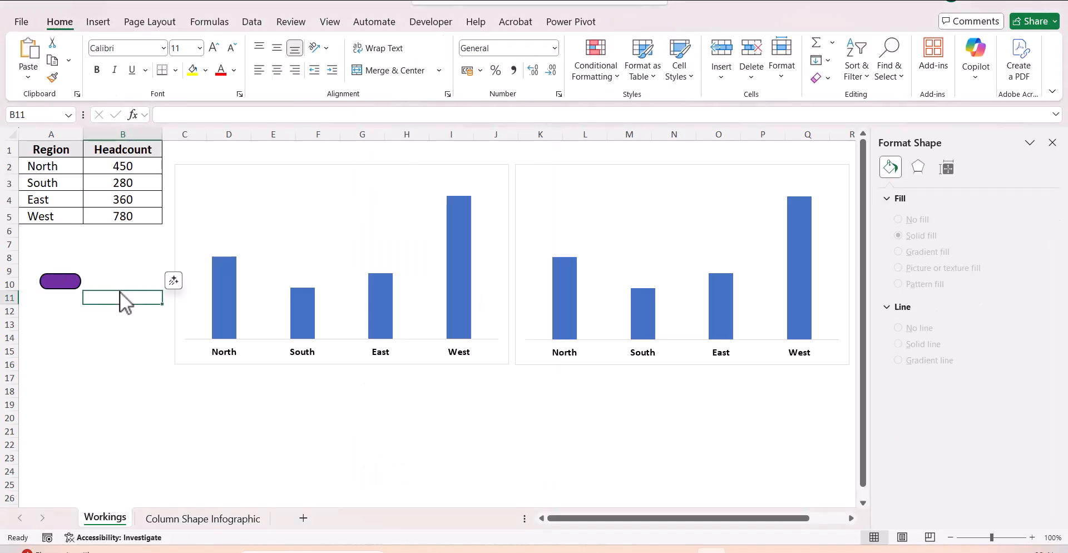
Set the terminator shape's outline weight to 2¼ pt.
click(72, 281)
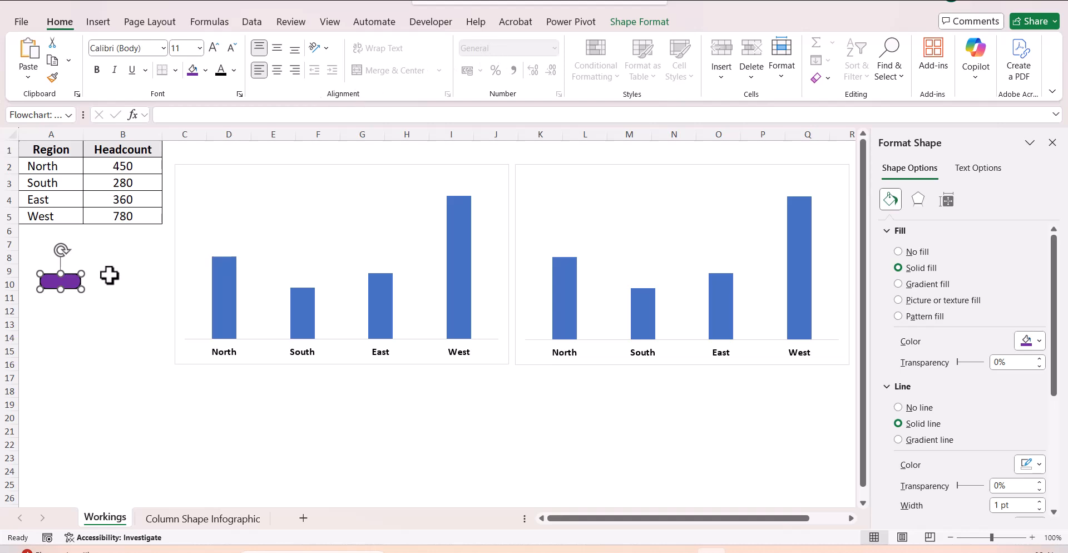
click(623, 25)
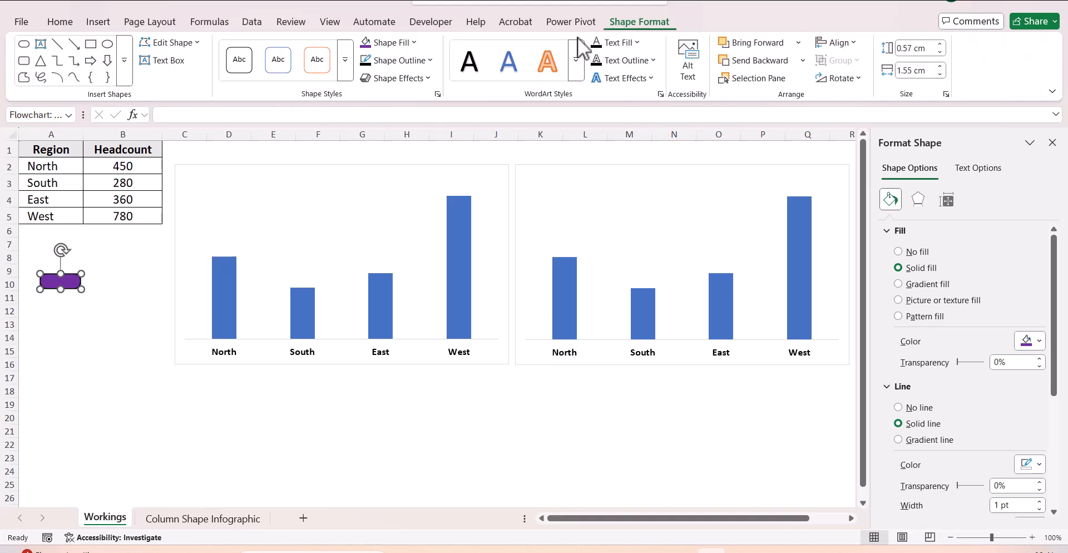
click(425, 62)
mouse_move(526, 411)
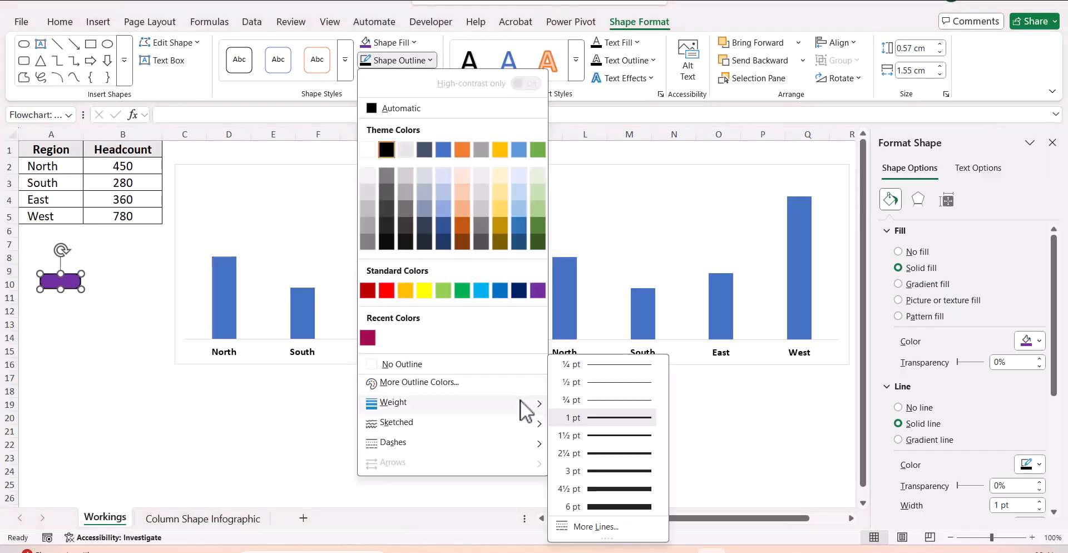
click(605, 452)
click(143, 350)
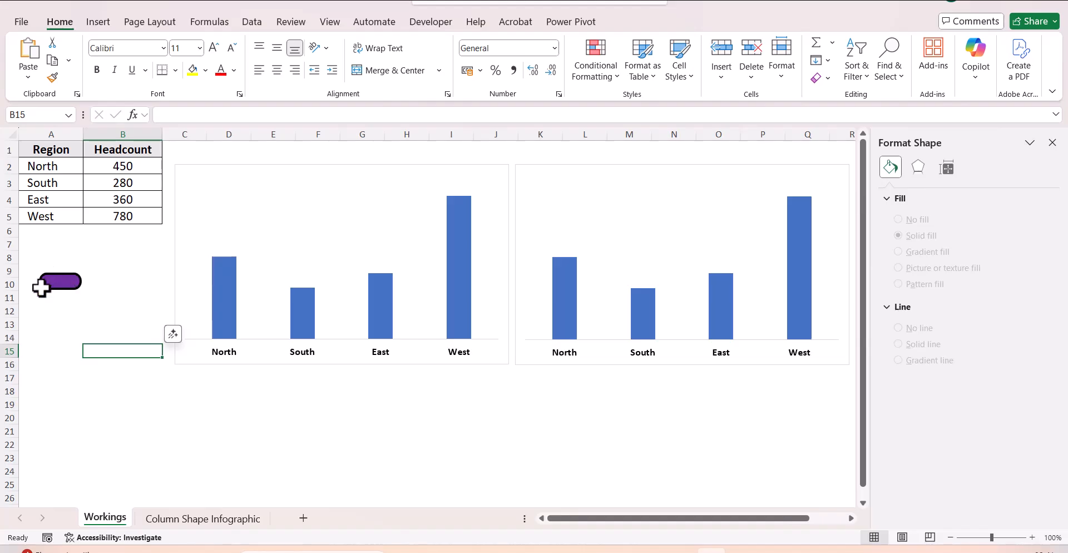
Copy the purple terminator shape and paste it as the fill of the left chart's columns.
click(55, 278)
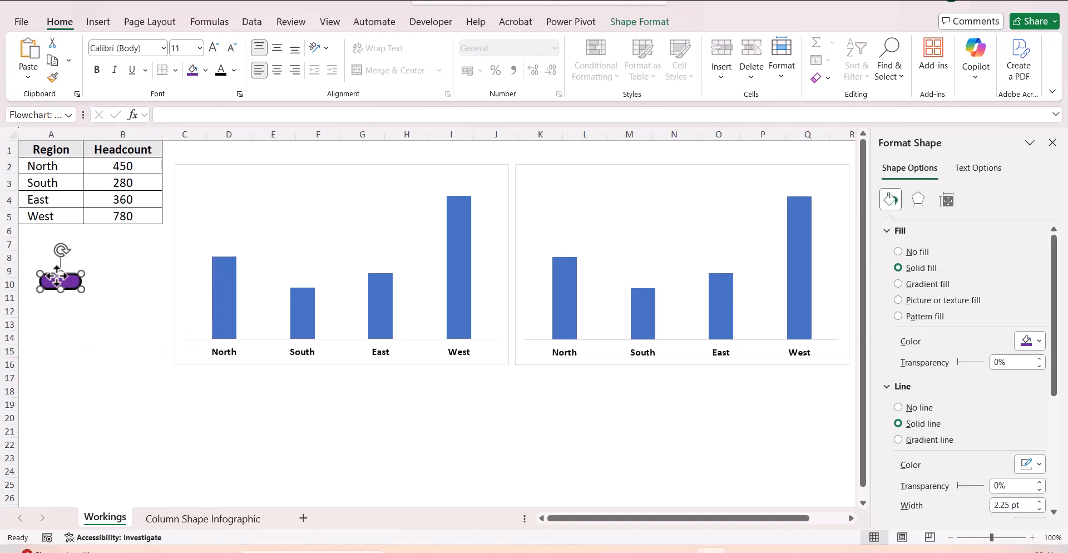
click(231, 295)
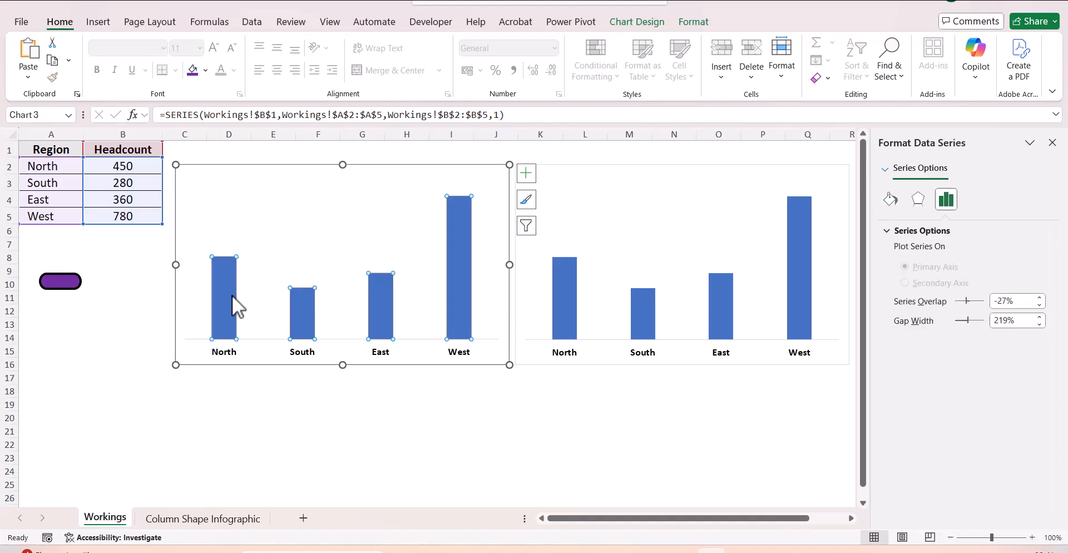
key(ctrl+v)
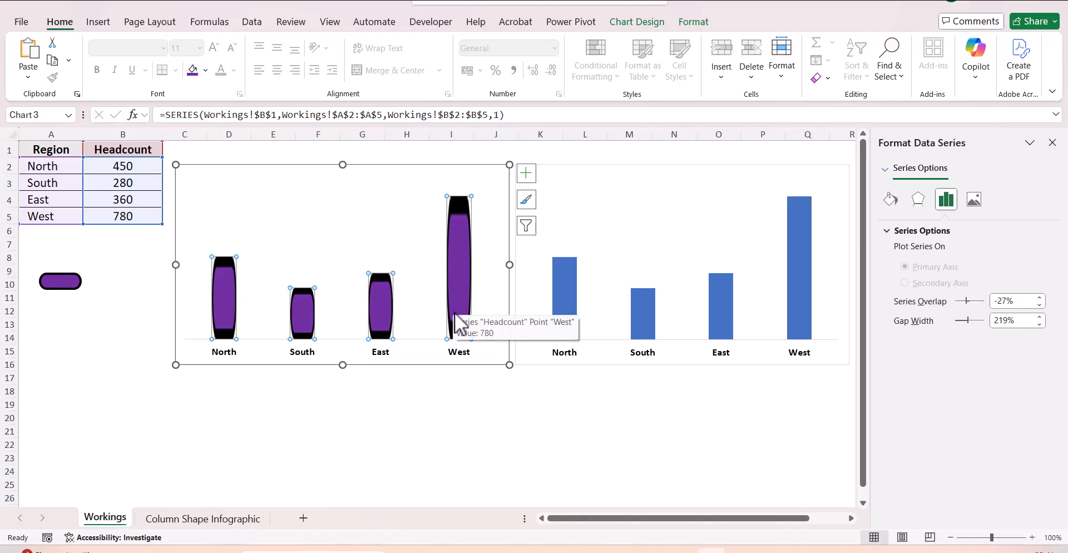
click(460, 455)
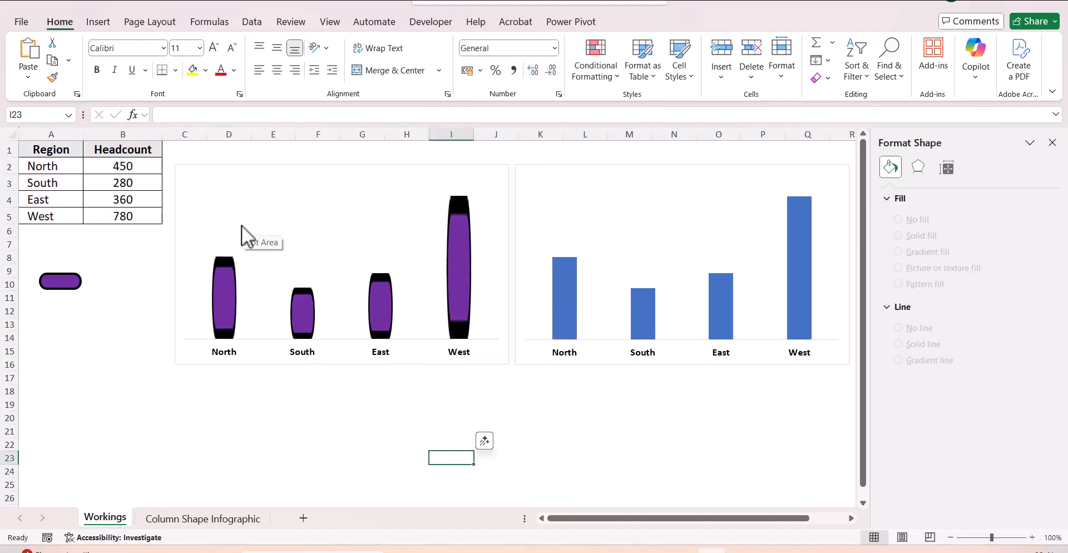
Set the left chart's column picture fill to Stack and Scale with 35 units per picture.
click(453, 281)
right_click(454, 279)
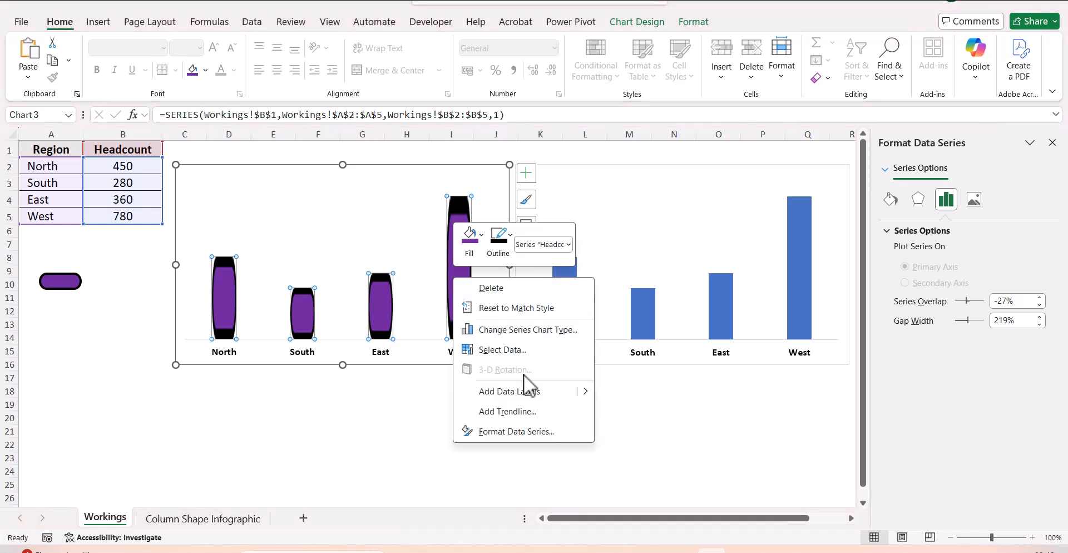
click(553, 432)
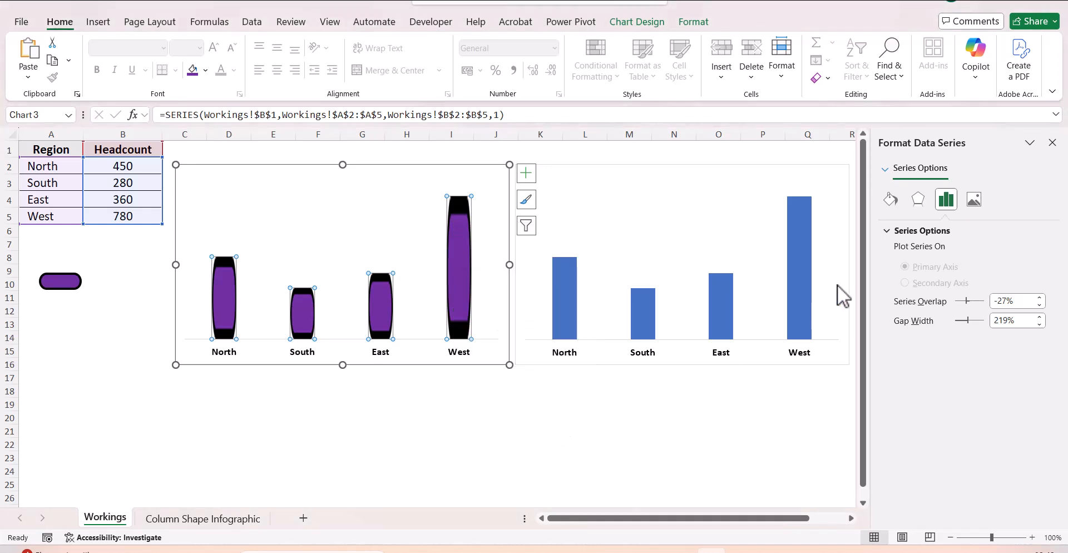
click(896, 201)
scroll(912, 306, down, 2)
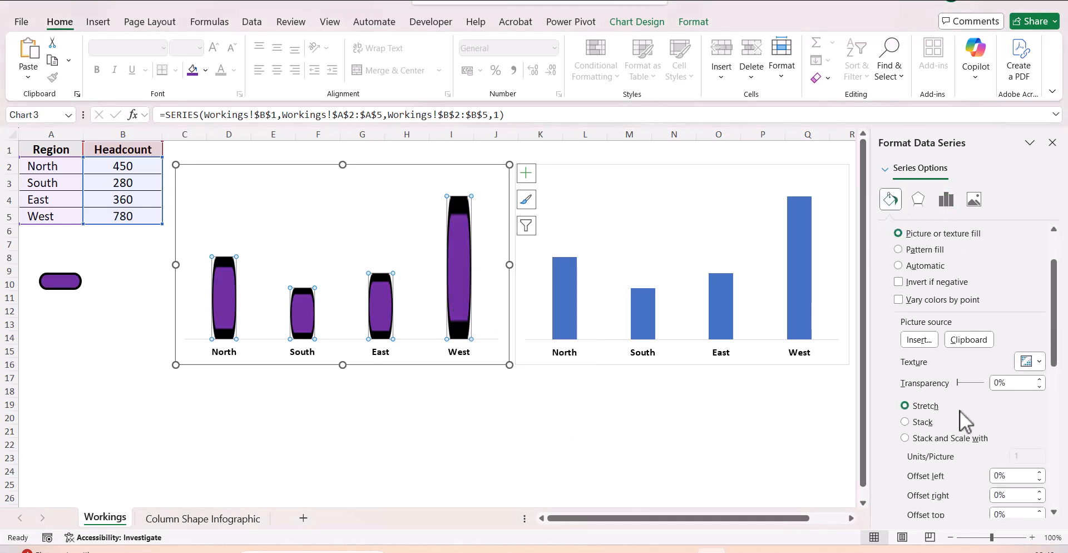
click(951, 437)
double_click(1020, 456)
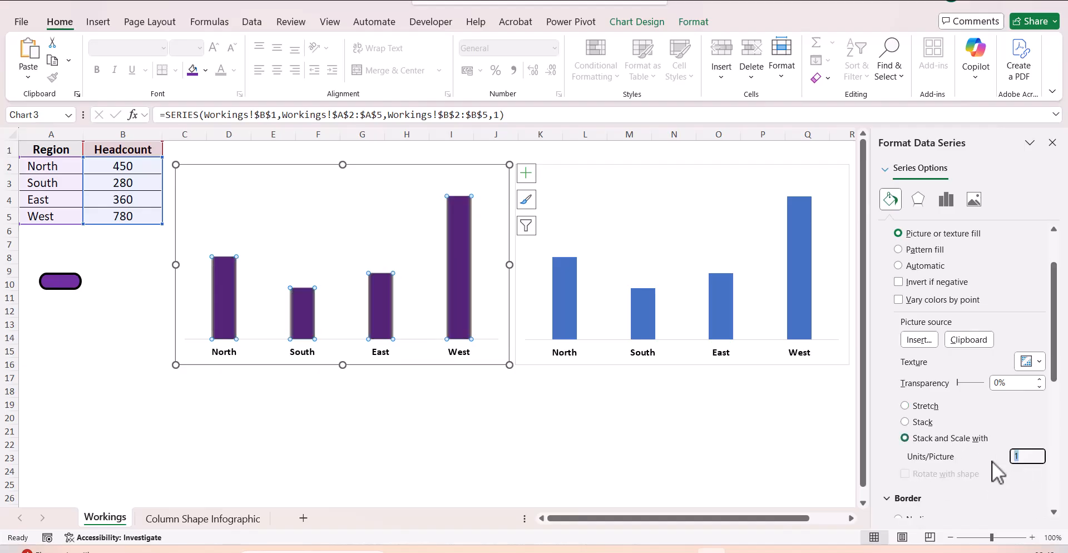
text(35)
key(Tab)
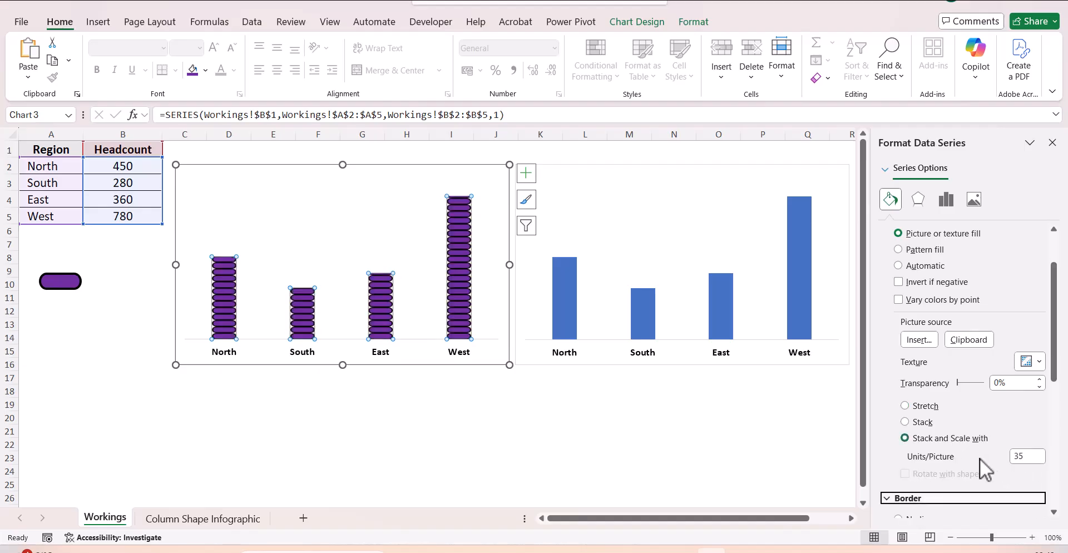
click(569, 453)
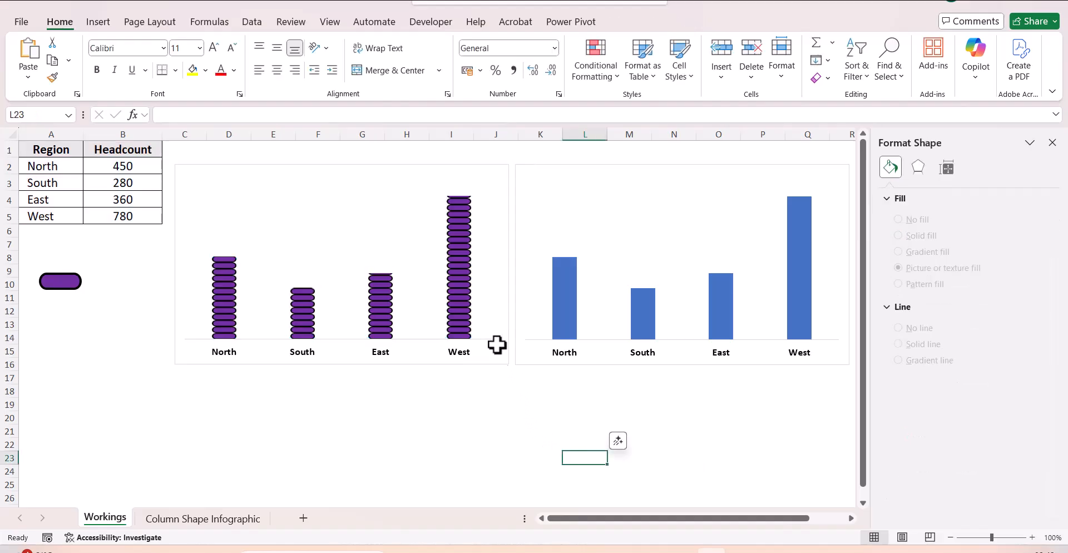
Set the left chart's stacked column fill to 15 units per picture.
click(463, 309)
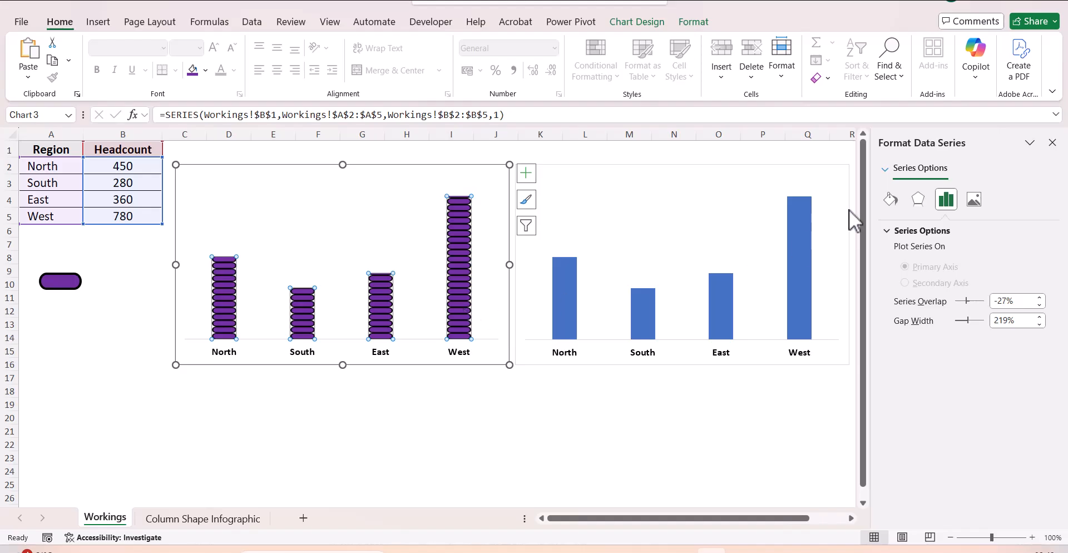
click(891, 199)
scroll(991, 474, down, 2)
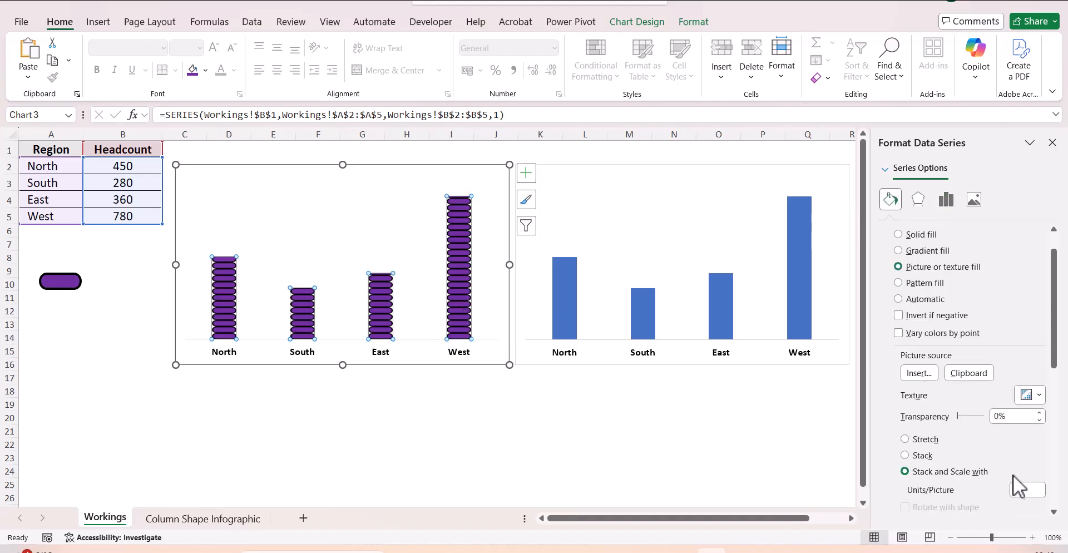
click(1013, 457)
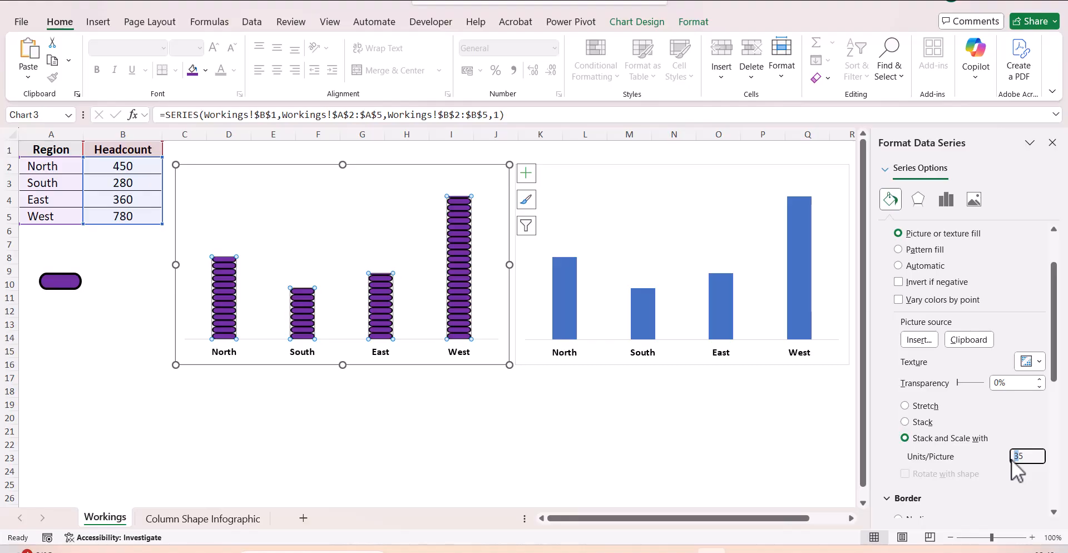
text(1)
key(Tab)
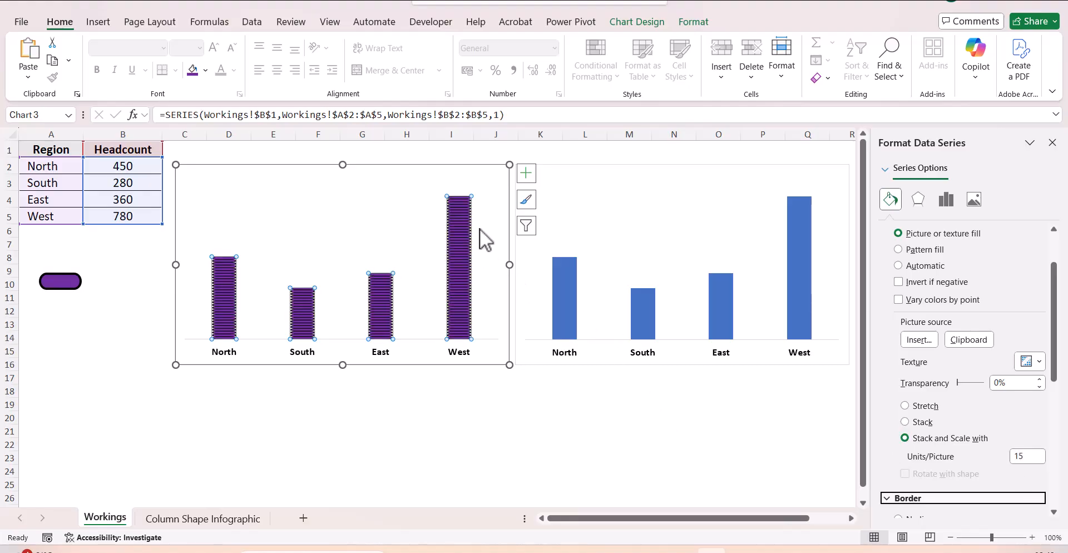
Set the left chart's stacked column fill to 45 units per picture.
double_click(1011, 457)
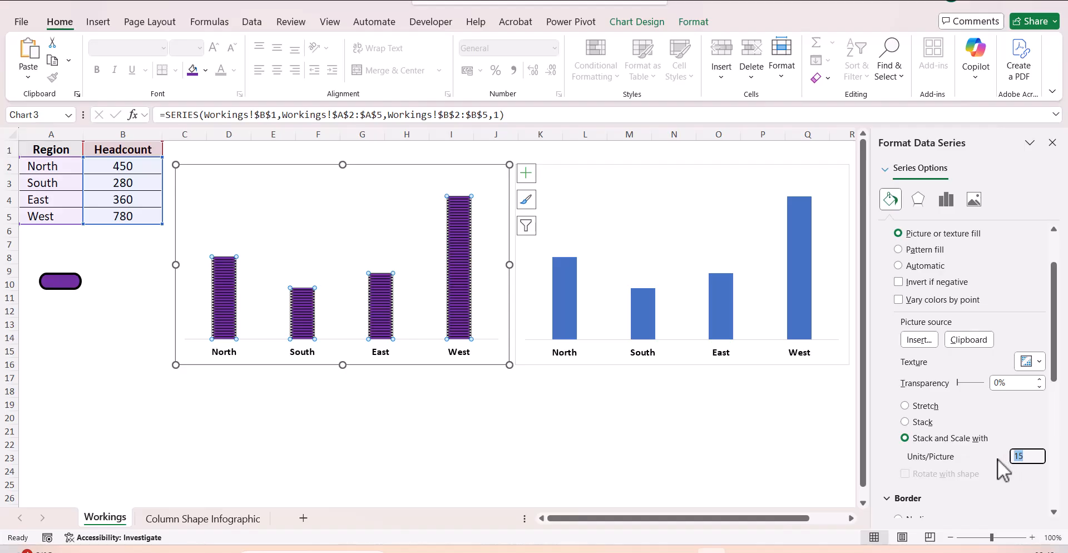
text(45)
key(Tab)
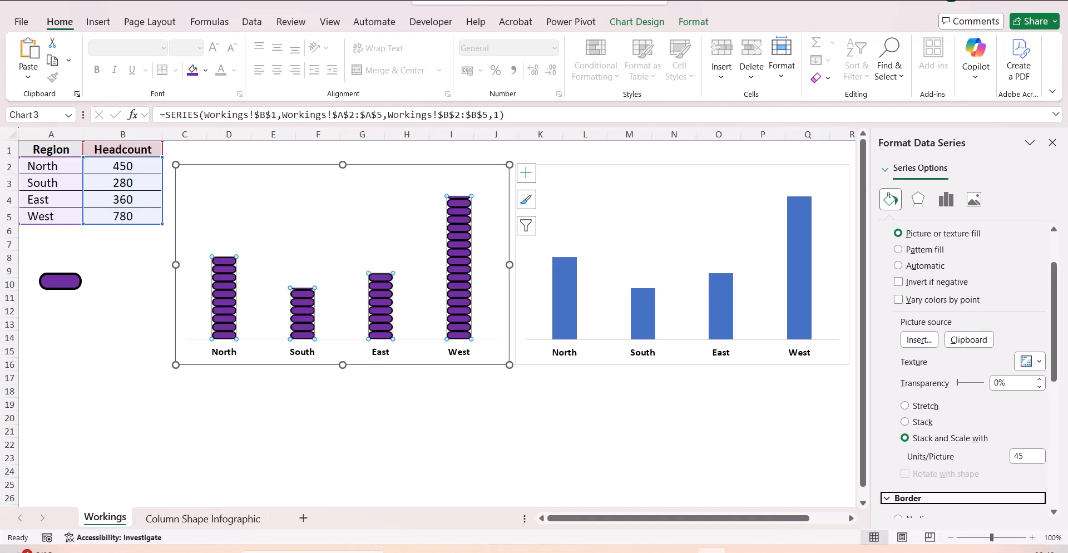
Set the left chart's stacked column fill to 30 units per picture.
double_click(1018, 456)
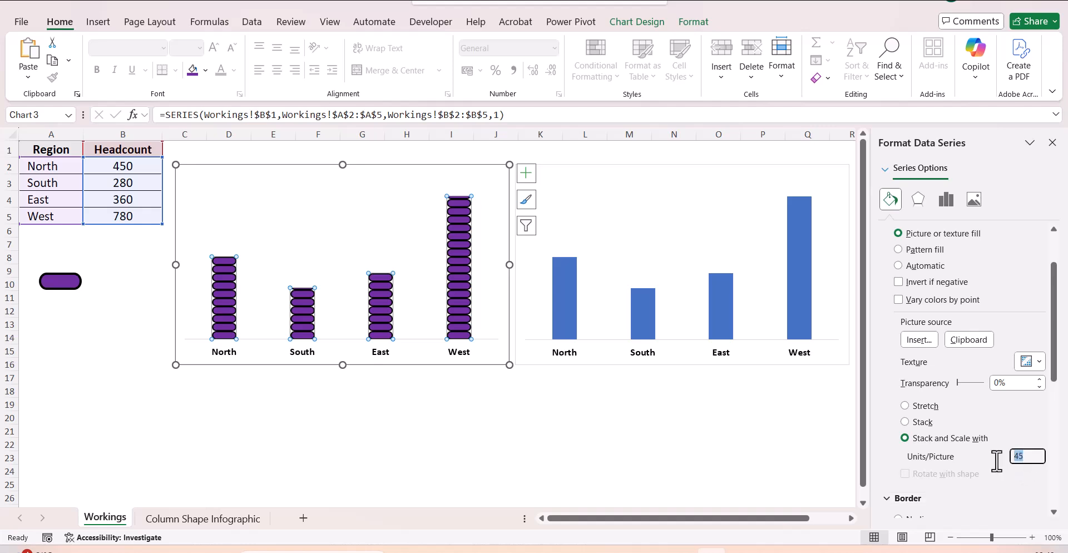
text(30)
key(Tab)
click(602, 459)
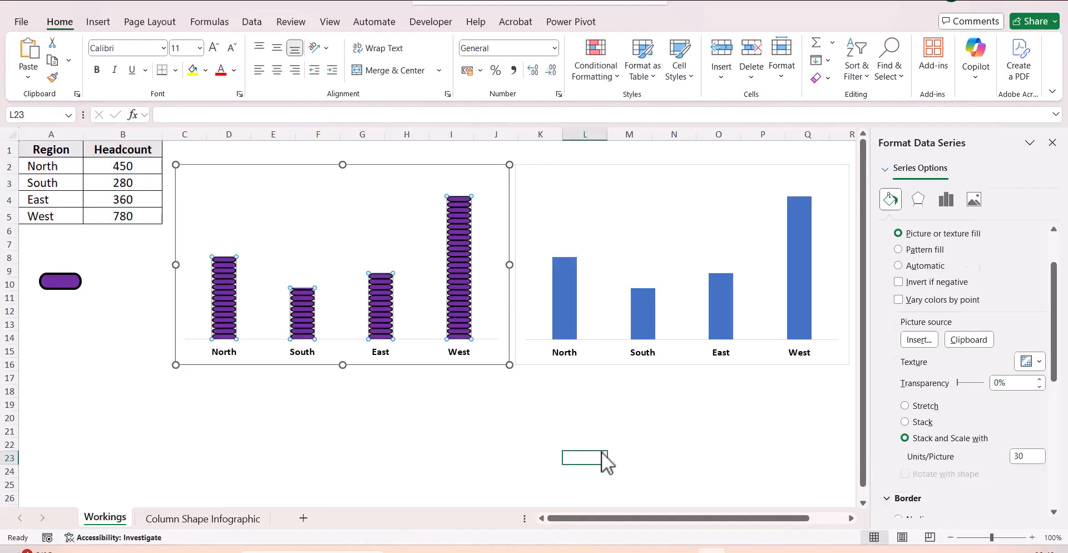
mouse_move(451, 206)
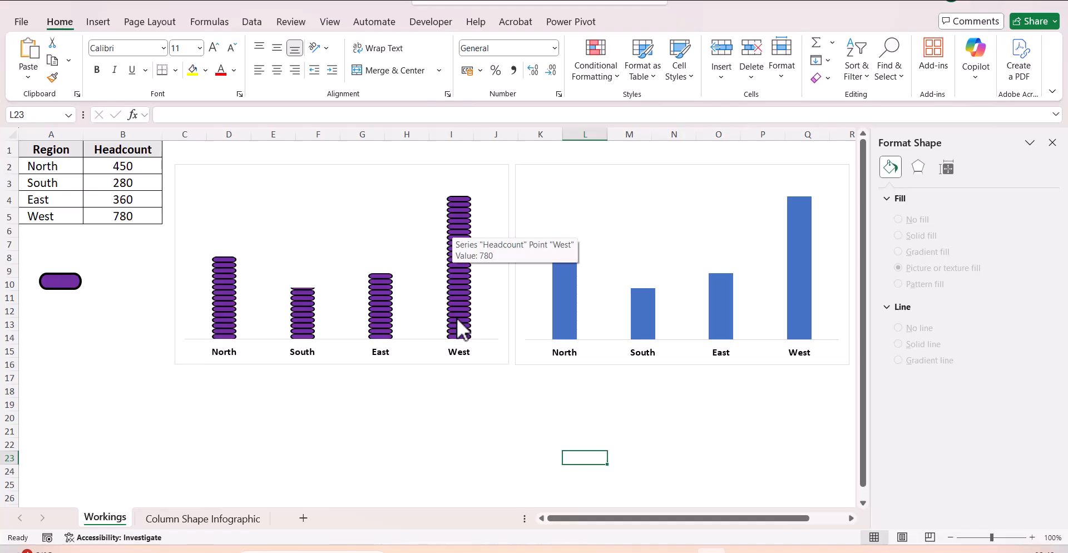
Draw a four-way arrow shape about 1.1 cm high and 1.06 cm wide below the Headcount column, beside the purple shape.
click(109, 25)
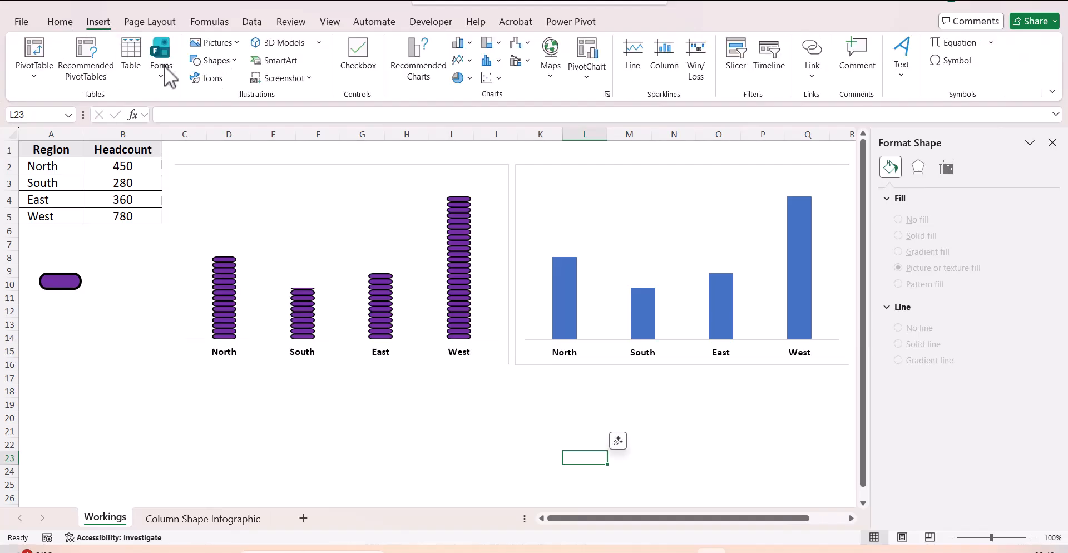
click(221, 63)
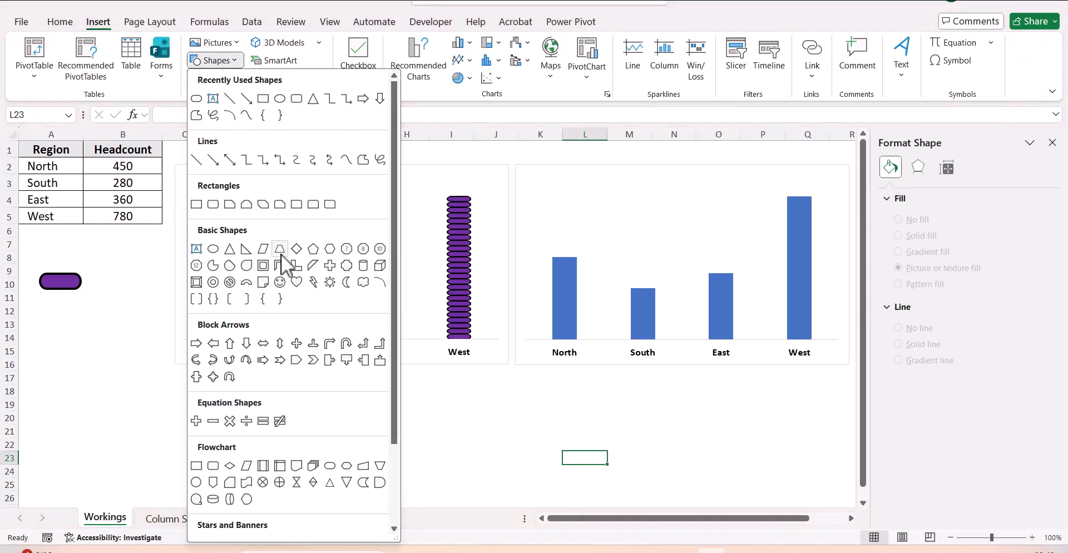
click(285, 345)
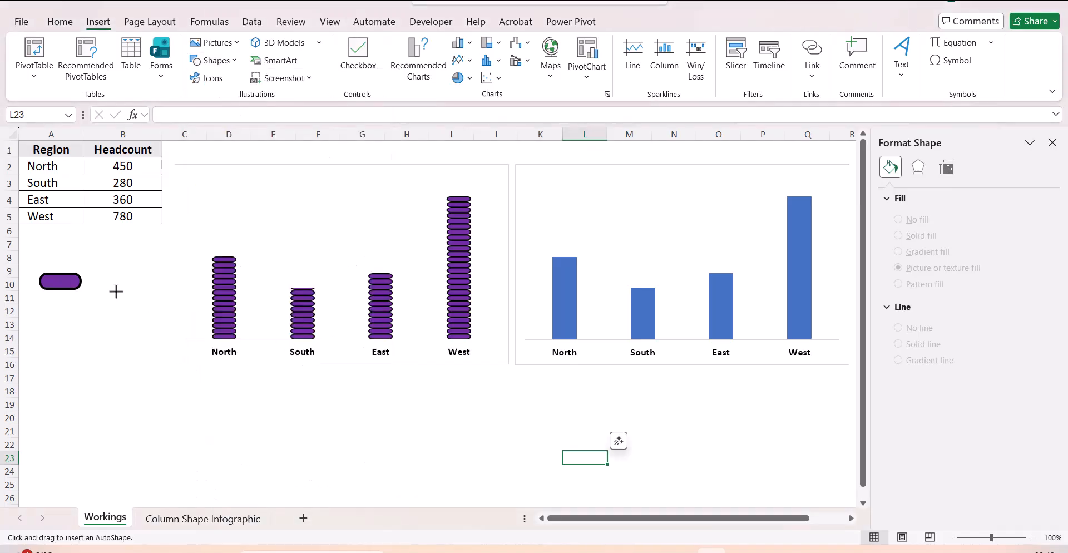
drag(138, 322, 113, 291)
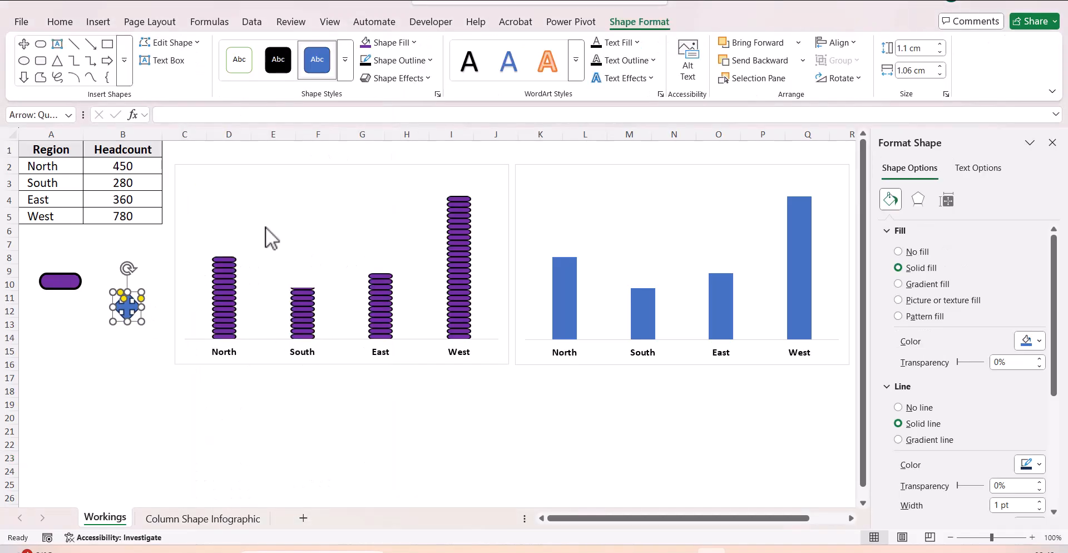
Give the four-way arrow shape a black 2¼ pt outline and a dark blue fill.
click(403, 65)
click(386, 150)
click(394, 63)
mouse_move(485, 401)
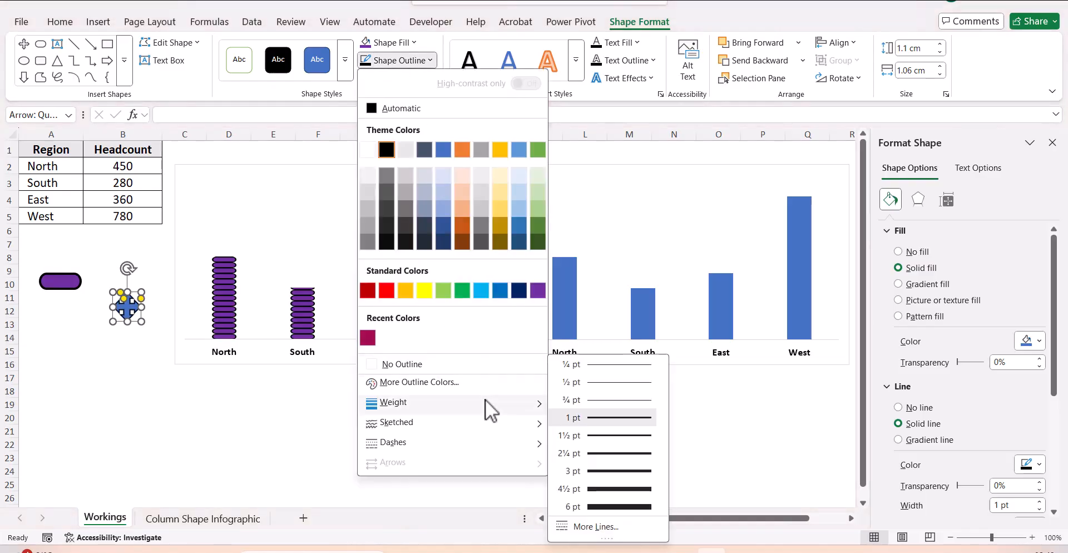
click(601, 452)
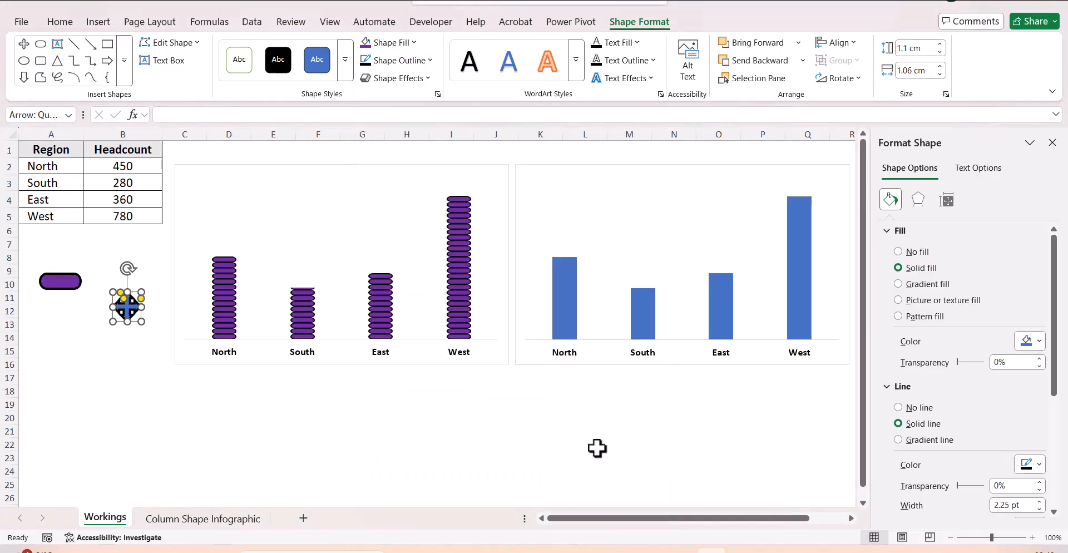
click(409, 47)
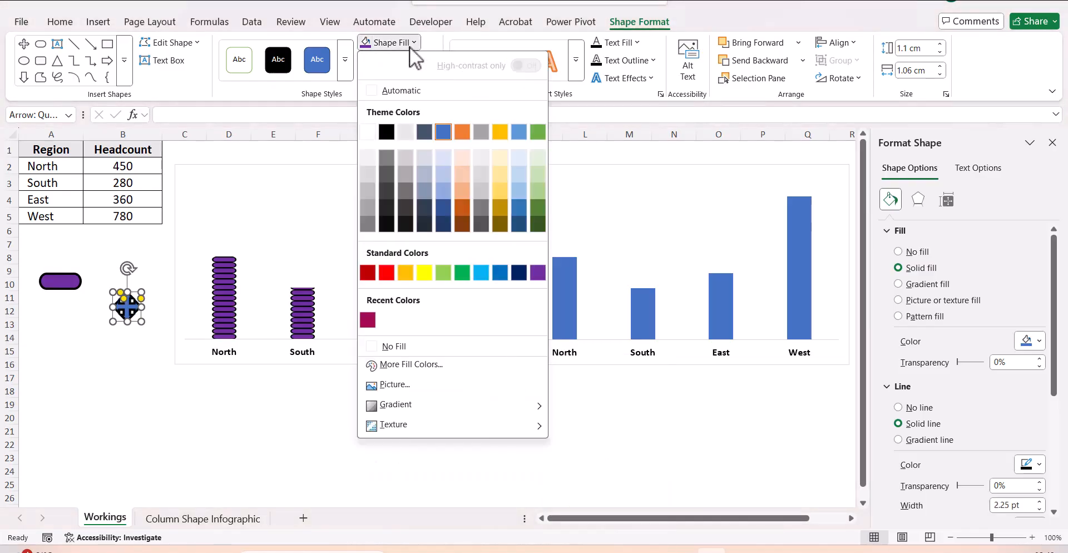
click(517, 225)
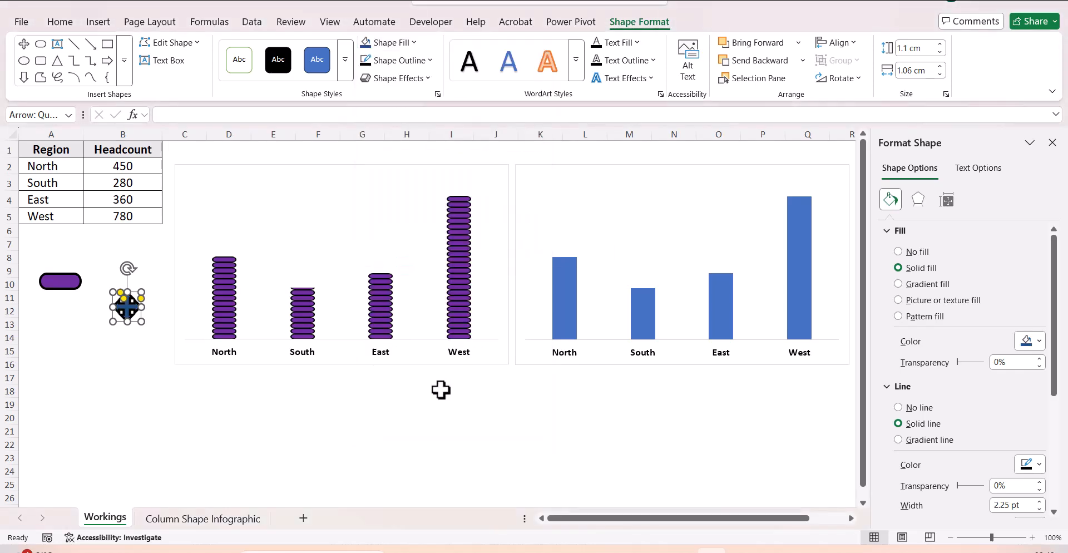
click(450, 404)
Copy the four-way arrow shape and paste it as the fill of the right chart's columns.
click(132, 304)
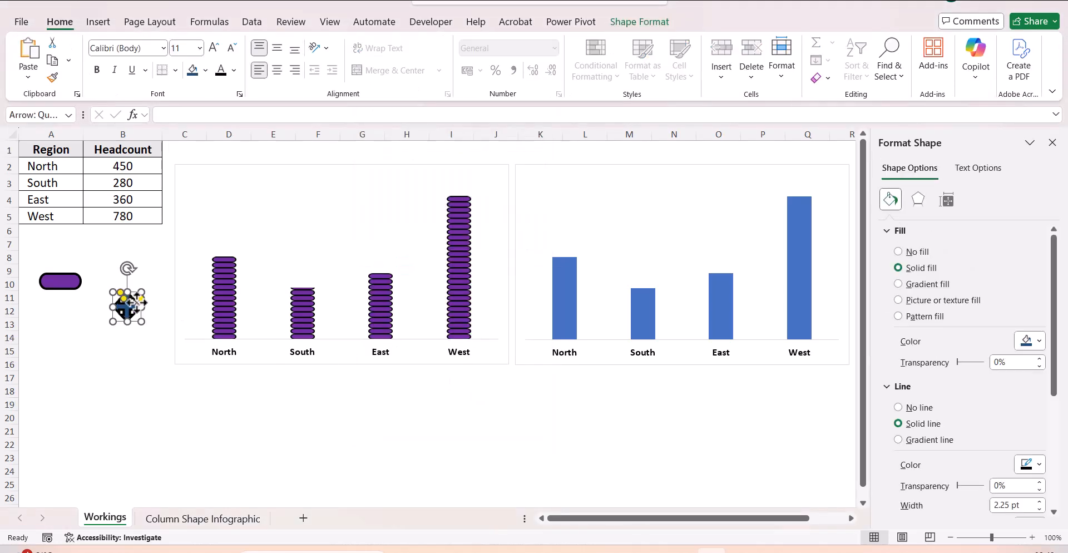
click(573, 293)
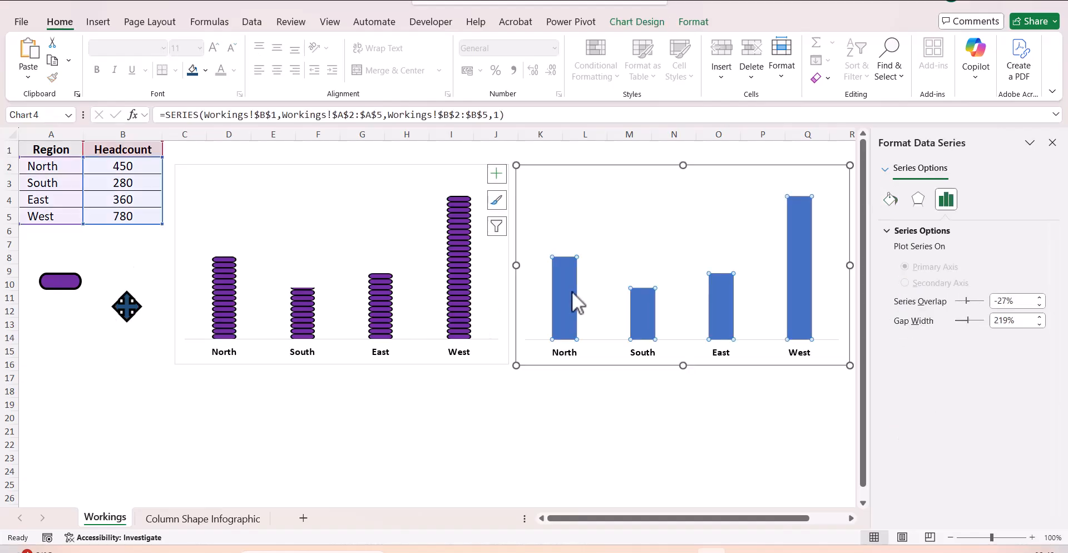
key(ctrl+v)
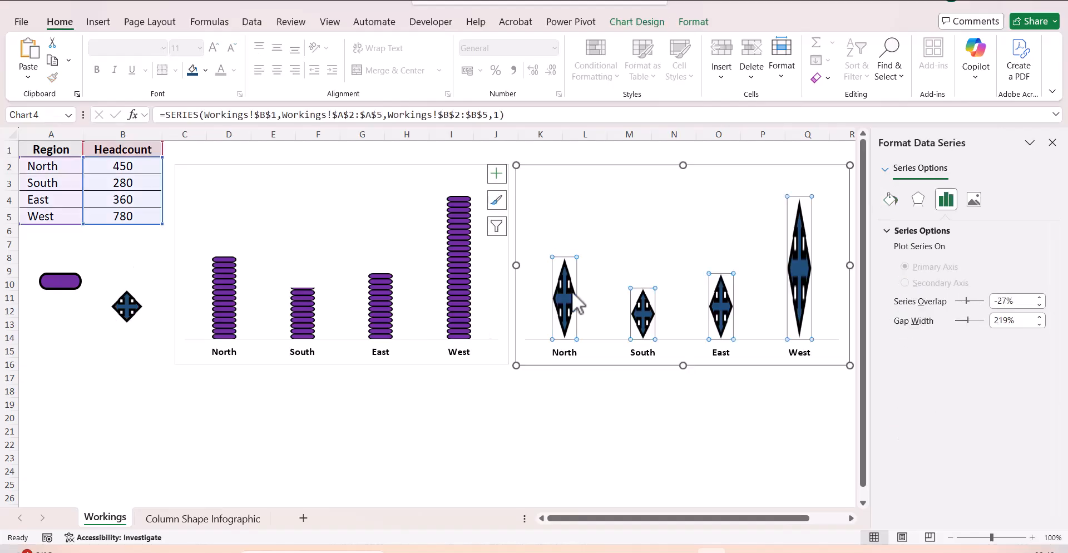
Set the right chart's column picture fill to Stack and Scale with 25 units per picture.
right_click(571, 291)
click(648, 448)
click(889, 199)
scroll(927, 451, down, 5)
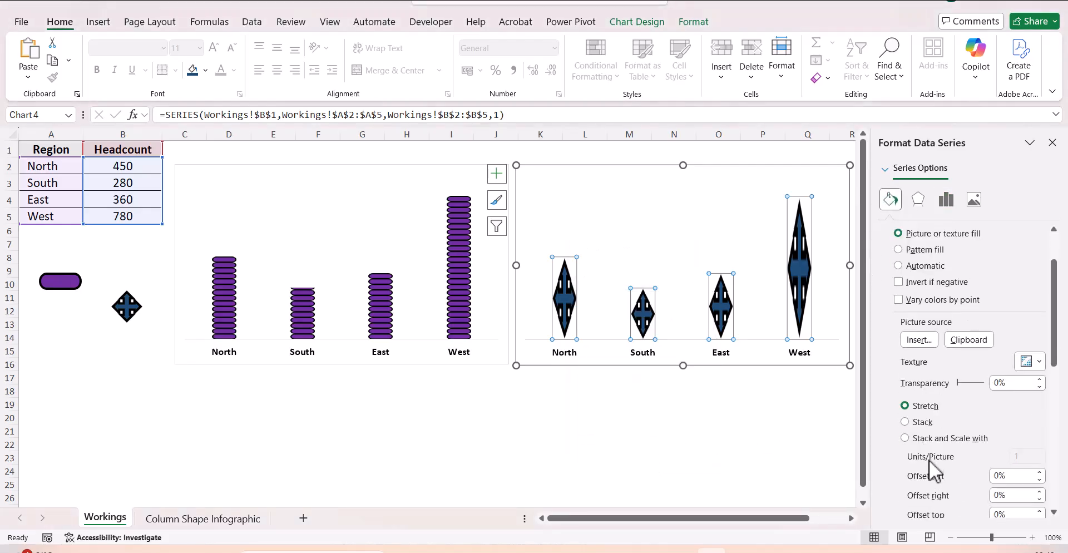
click(926, 438)
double_click(1027, 456)
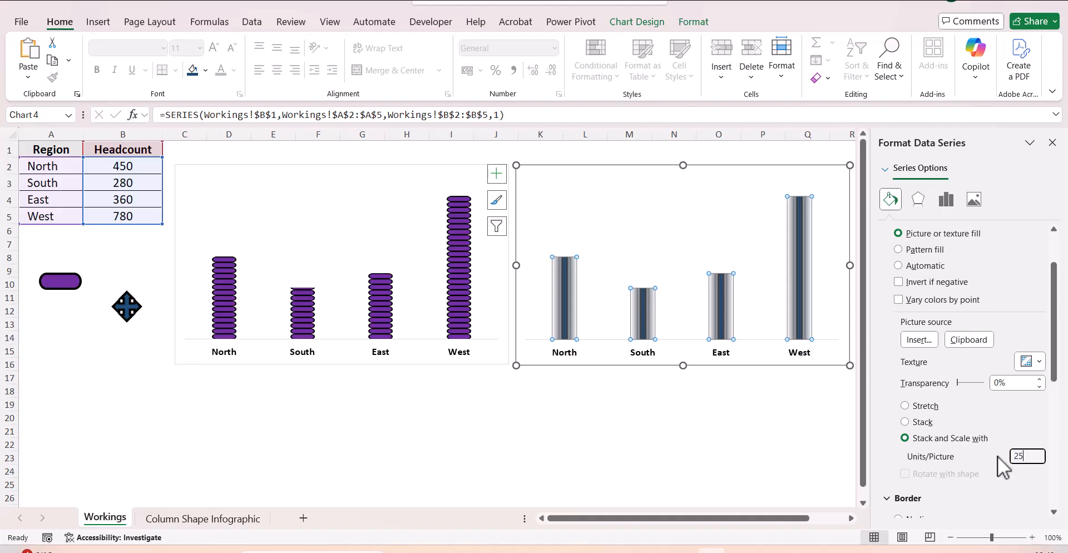
key(Tab)
click(687, 428)
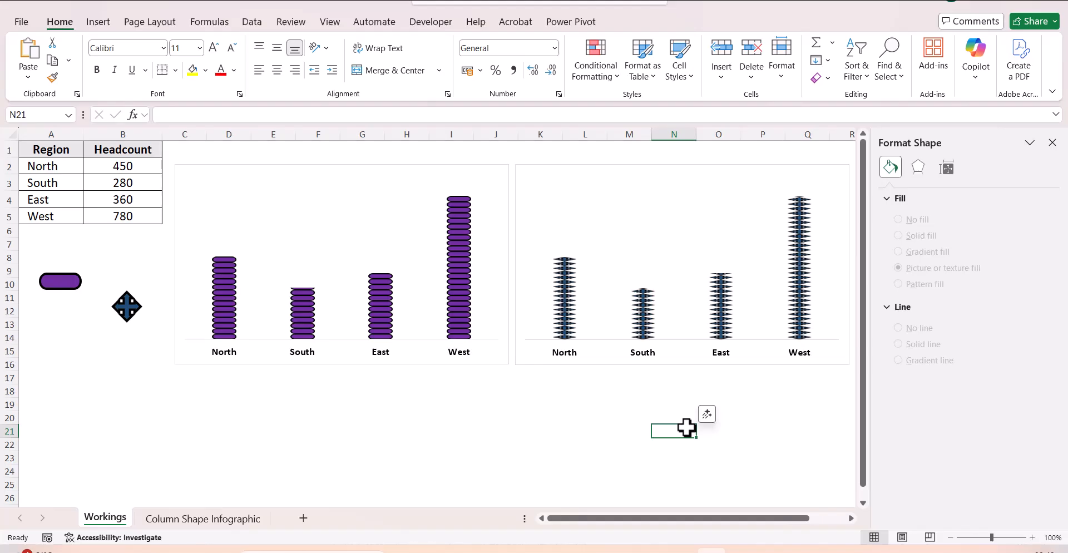
Review the finished example charts on the Column Shape Infographic sheet and return to the Workings sheet.
click(202, 525)
scroll(535, 411, down, 2)
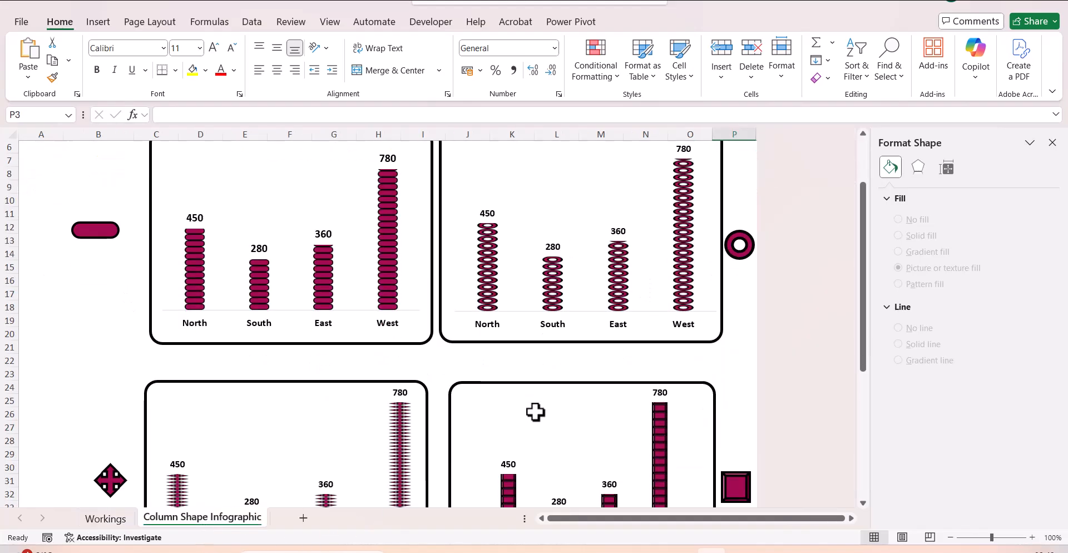
scroll(738, 272, down, 2)
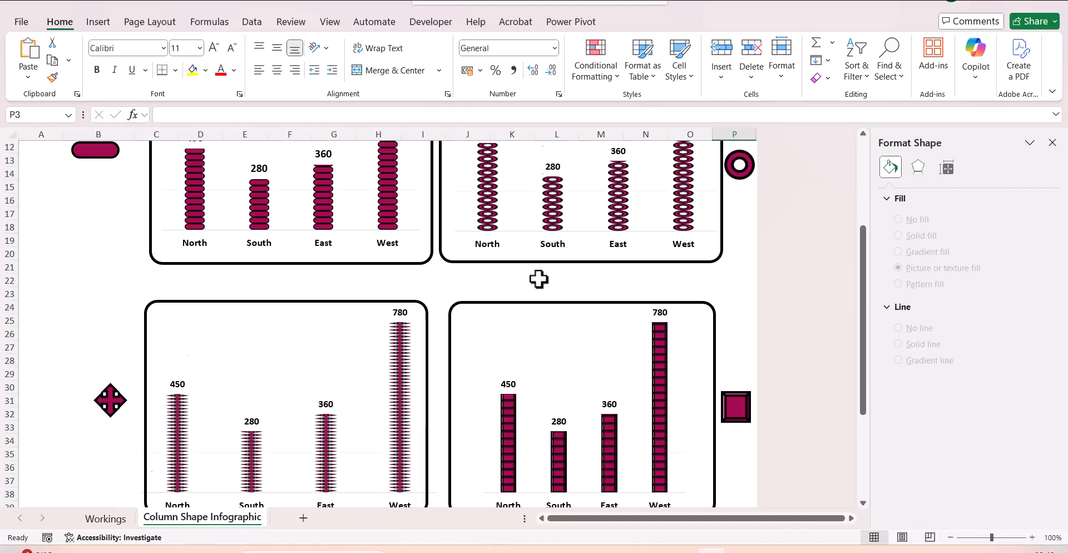
scroll(534, 263, down, 1)
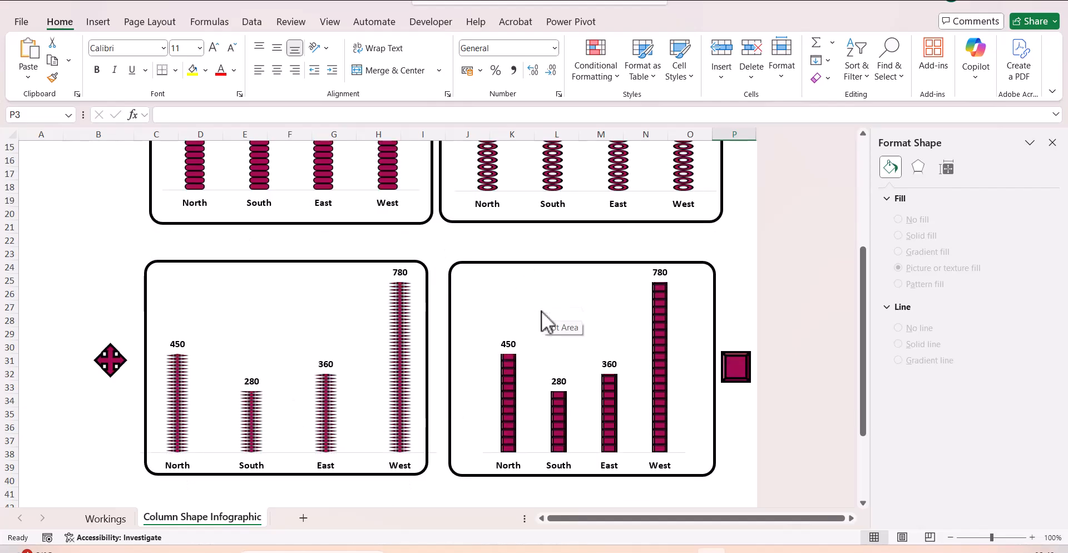
scroll(541, 319, up, 4)
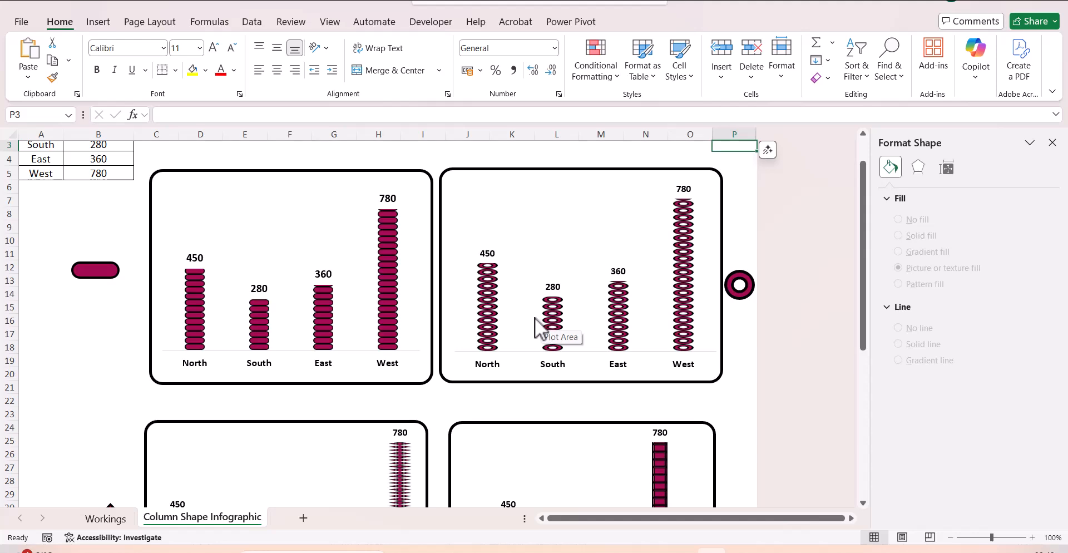
click(121, 518)
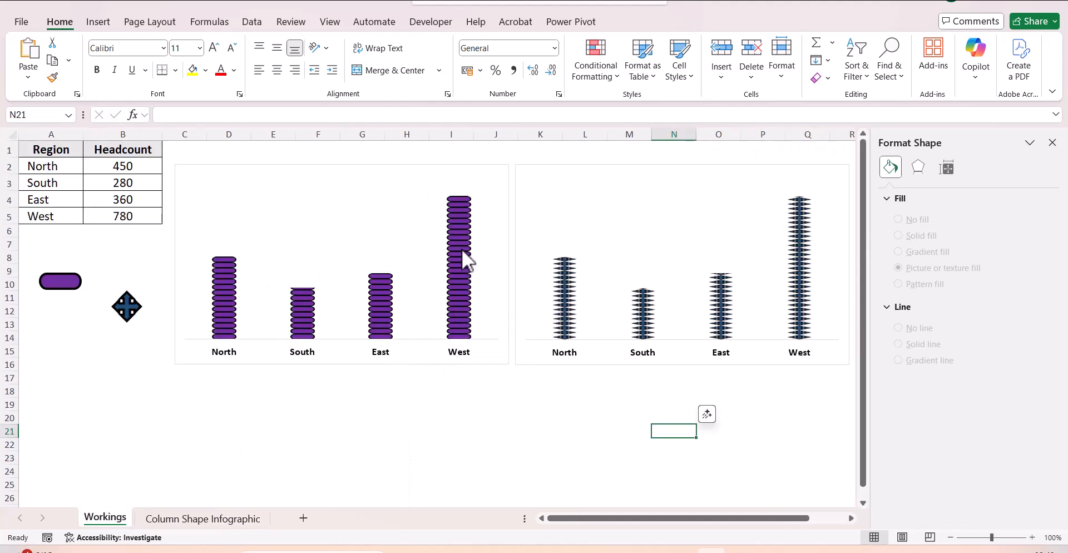
click(495, 392)
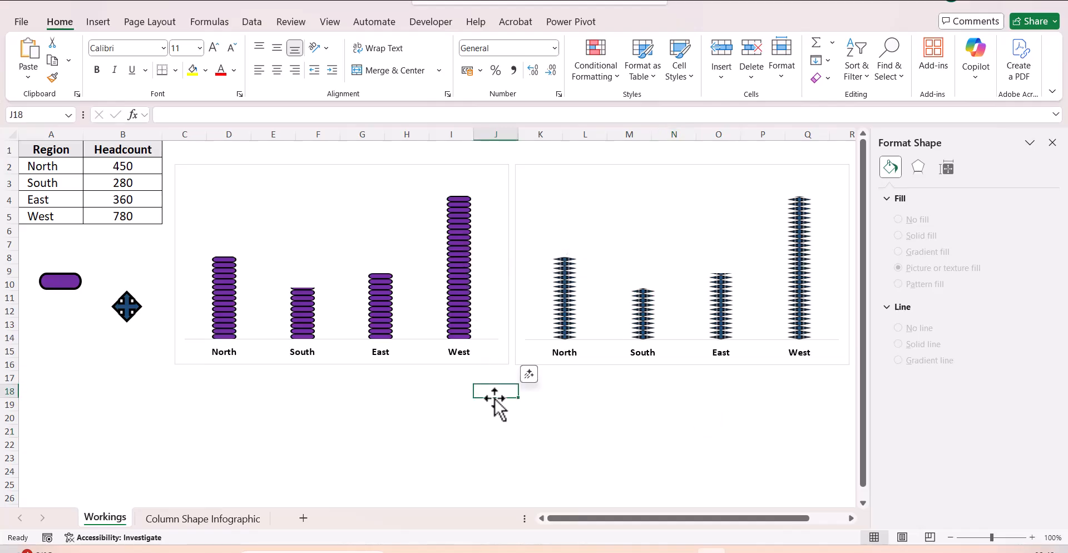